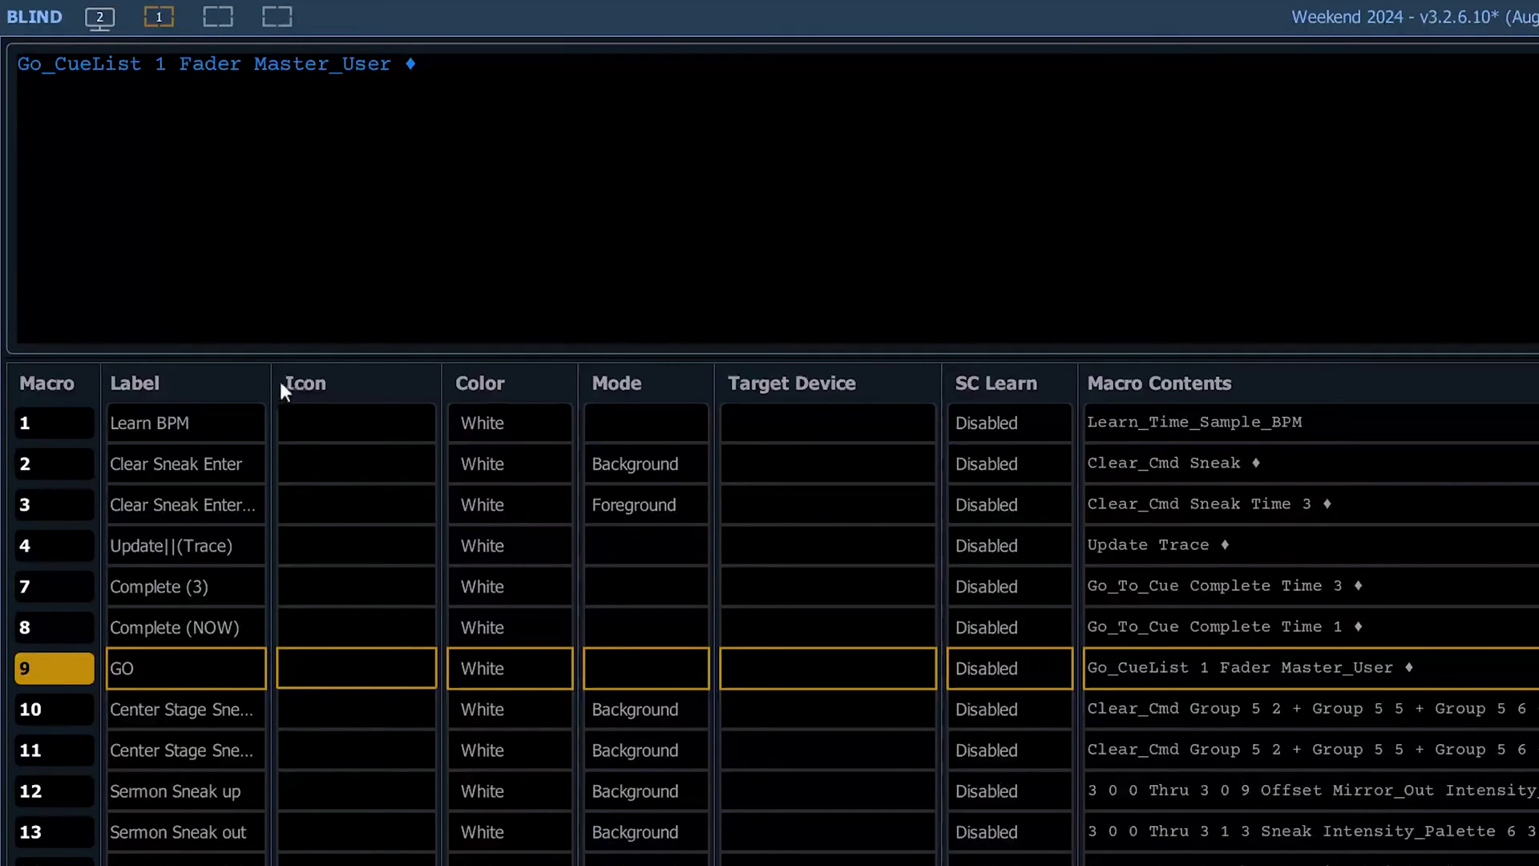
Widen the Label column of the macro list and display the contents of macro 10, Center Stage Sneak Out
{"action": "left_click_drag", "start_coordinate": [271, 378], "coordinate": [376, 378]}
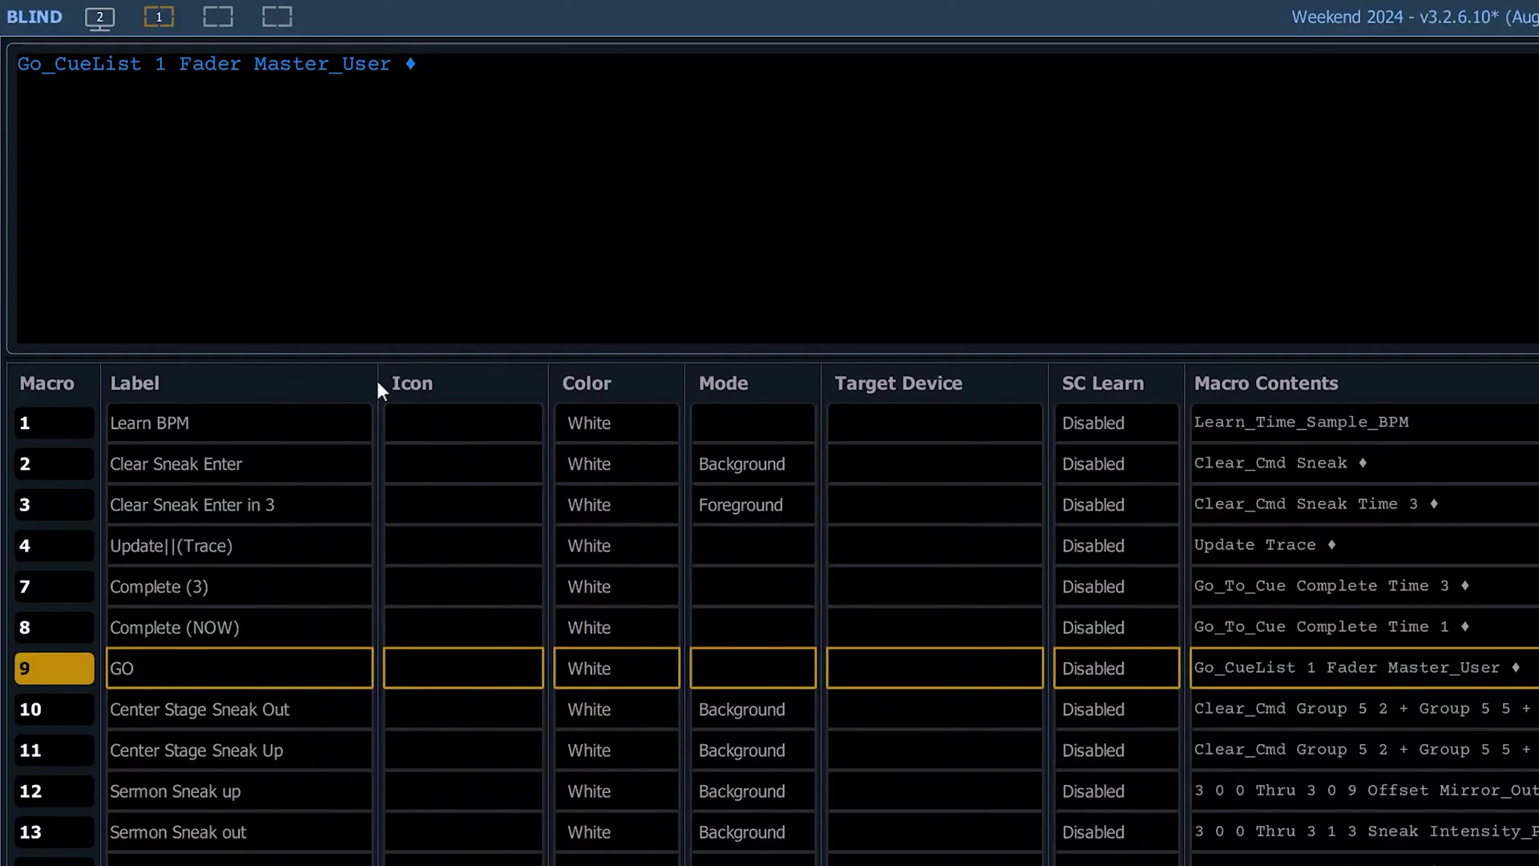
{"action": "key", "text": "Down"}
{"action": "scroll", "coordinate": [411, 426], "scroll_direction": "down", "scroll_amount": 5}
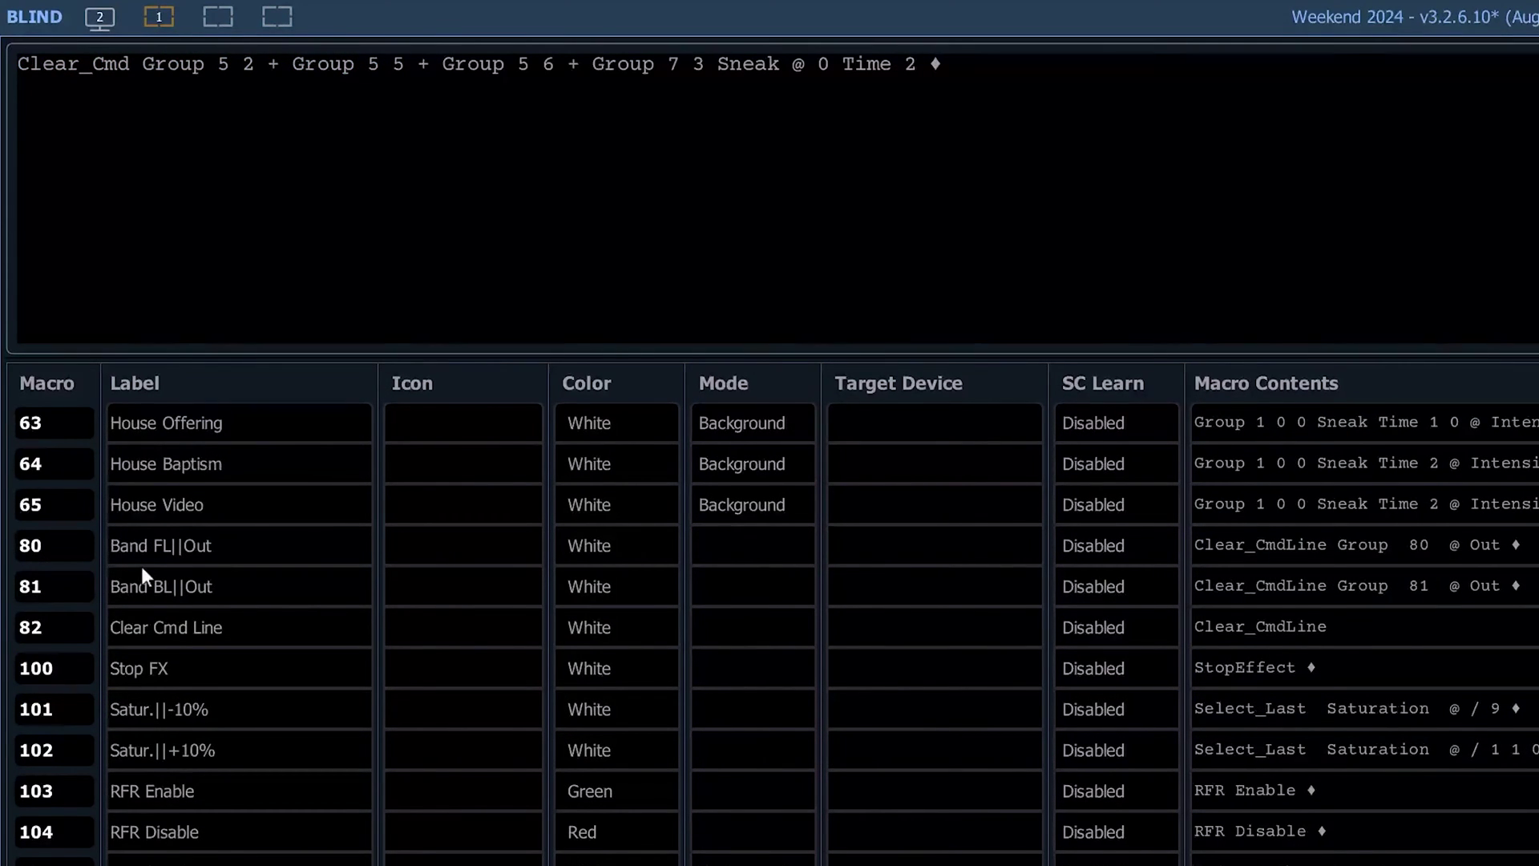
{"action": "scroll", "coordinate": [141, 566], "scroll_direction": "up", "scroll_amount": 6}
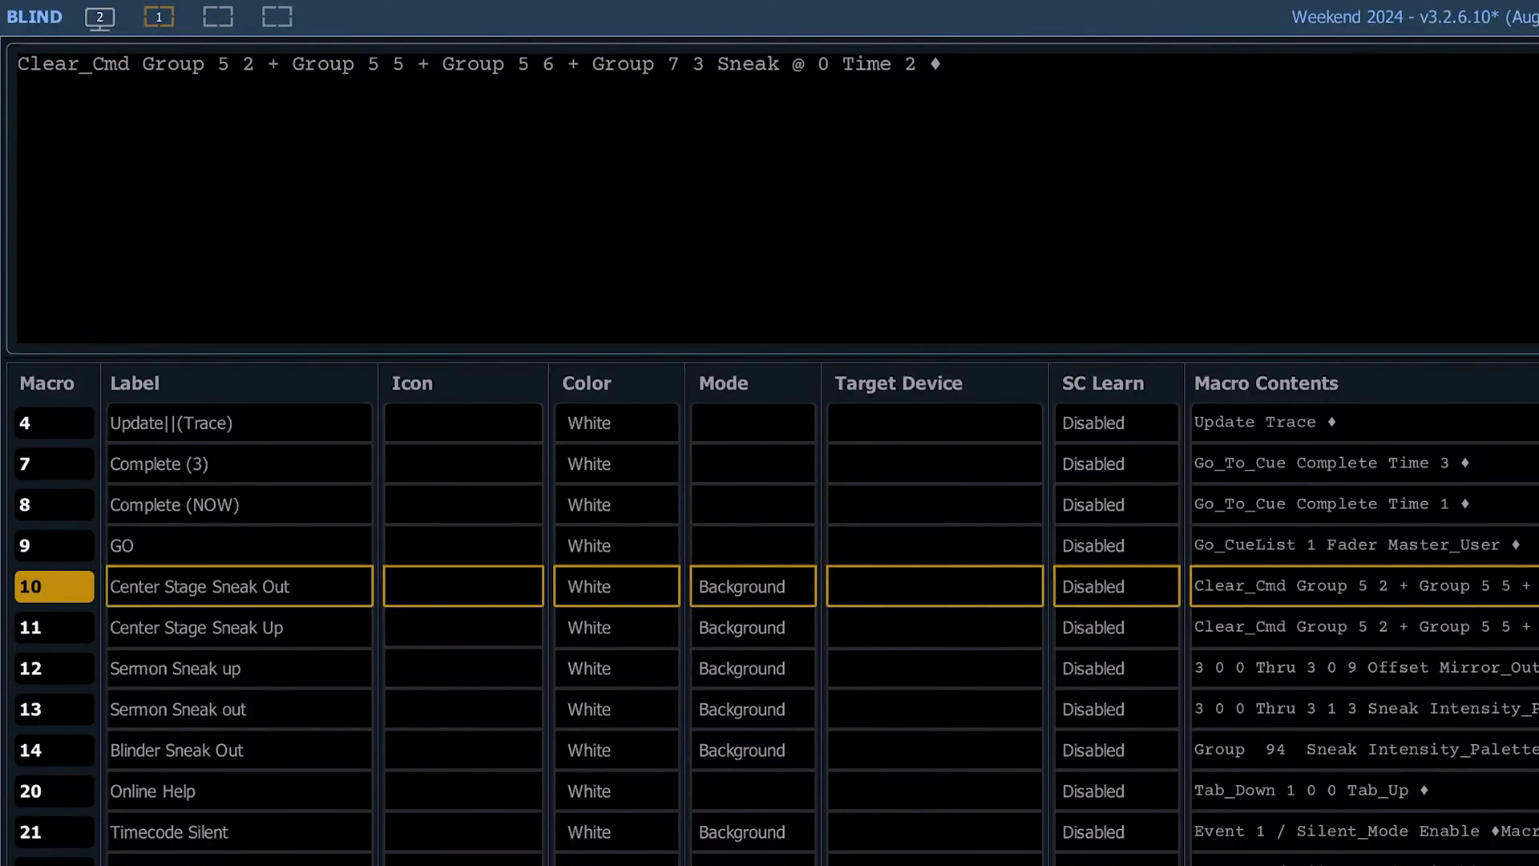
Examine the contents of macros 11 through 22 one by one, from Center Stage Sneak Up to Timecode Listen
{"action": "left_click", "coordinate": [54, 627]}
{"action": "left_click", "coordinate": [54, 668]}
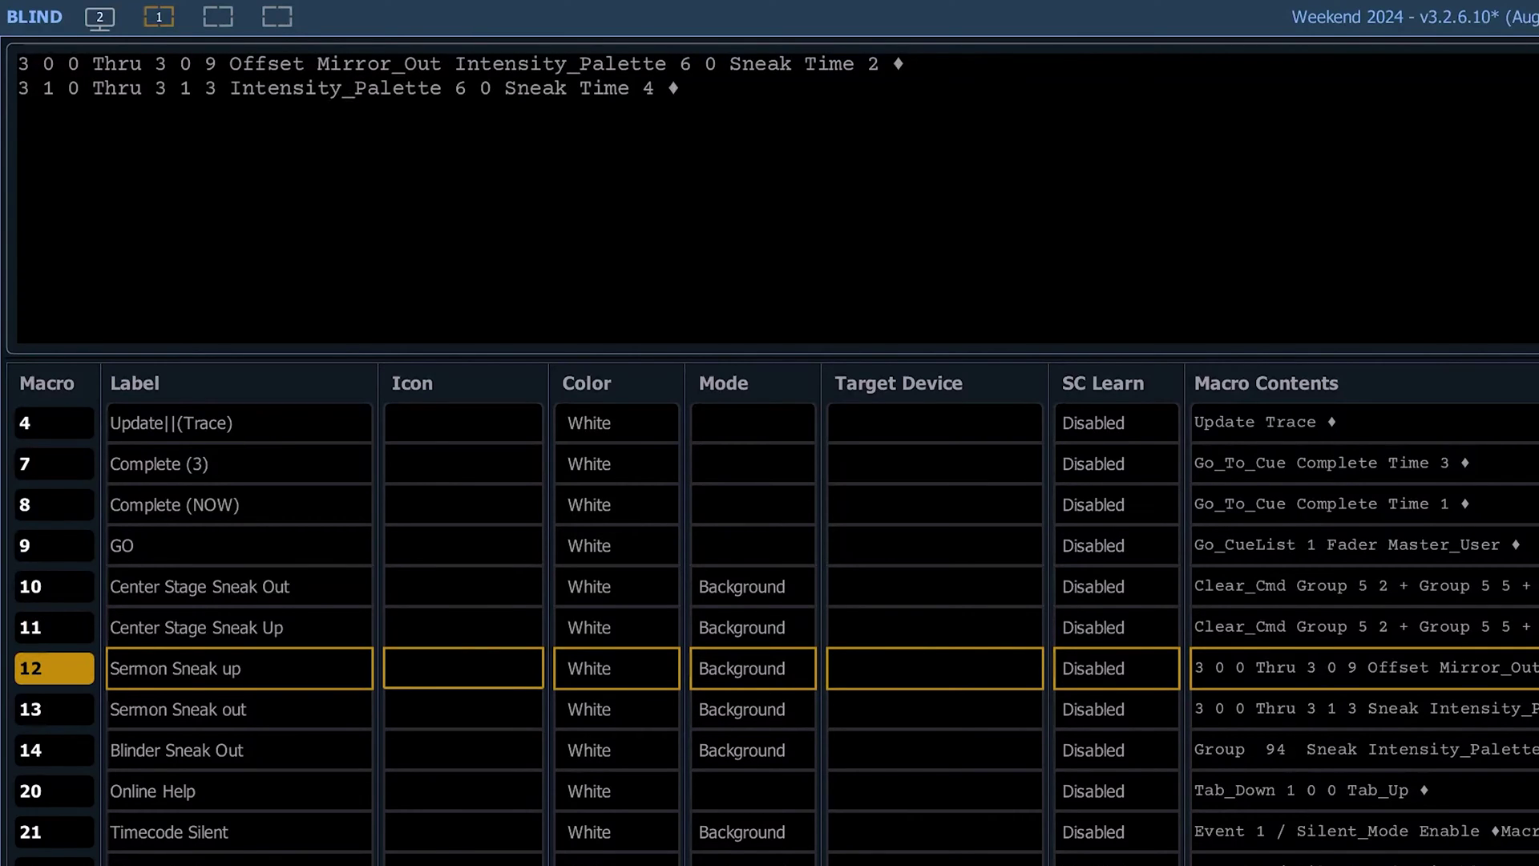
{"action": "left_click", "coordinate": [53, 709]}
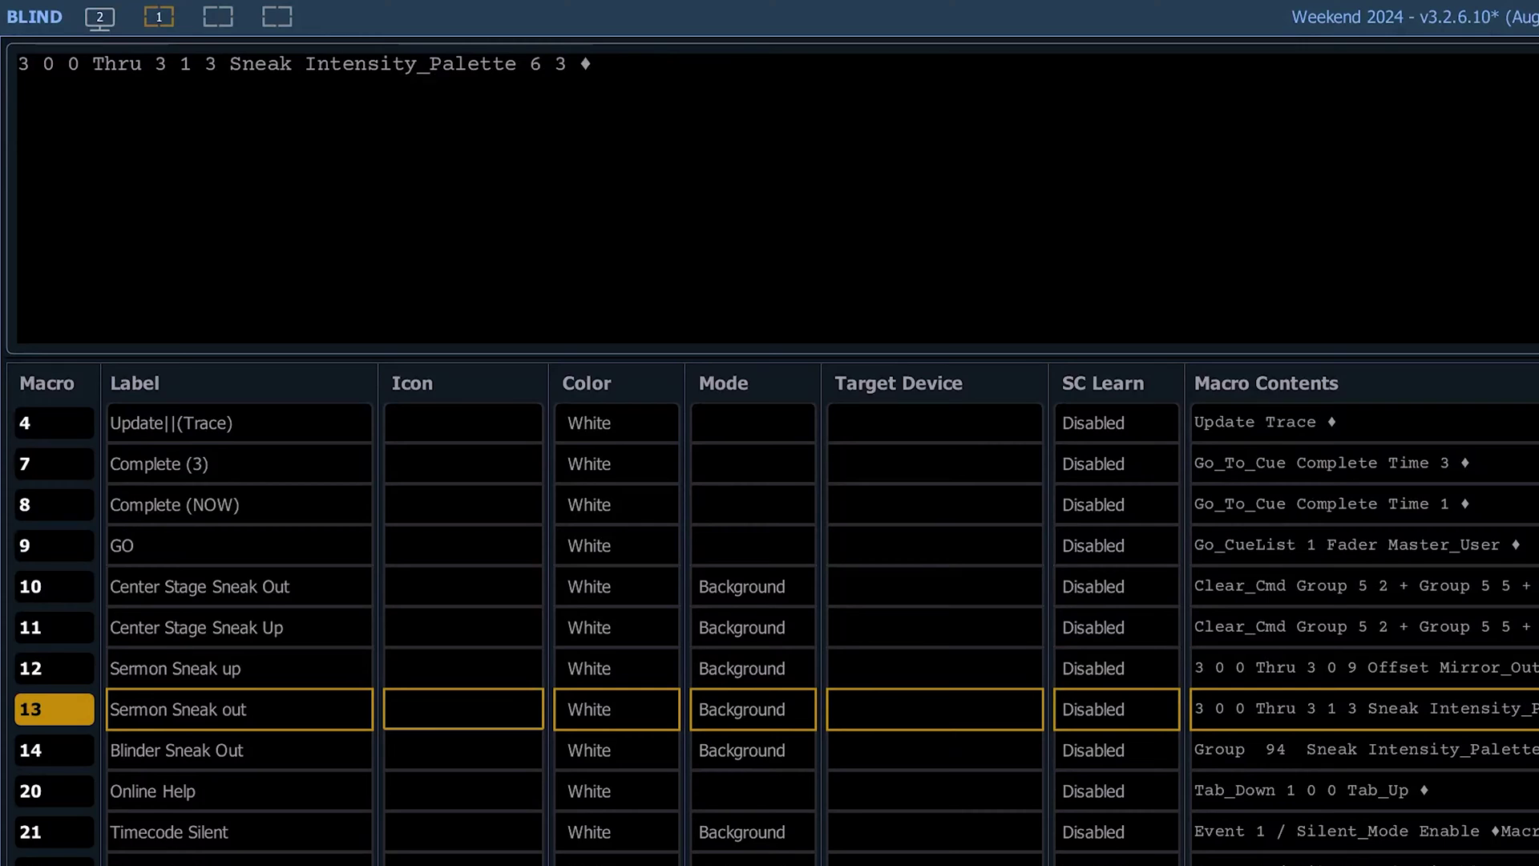
{"action": "left_click", "coordinate": [53, 668]}
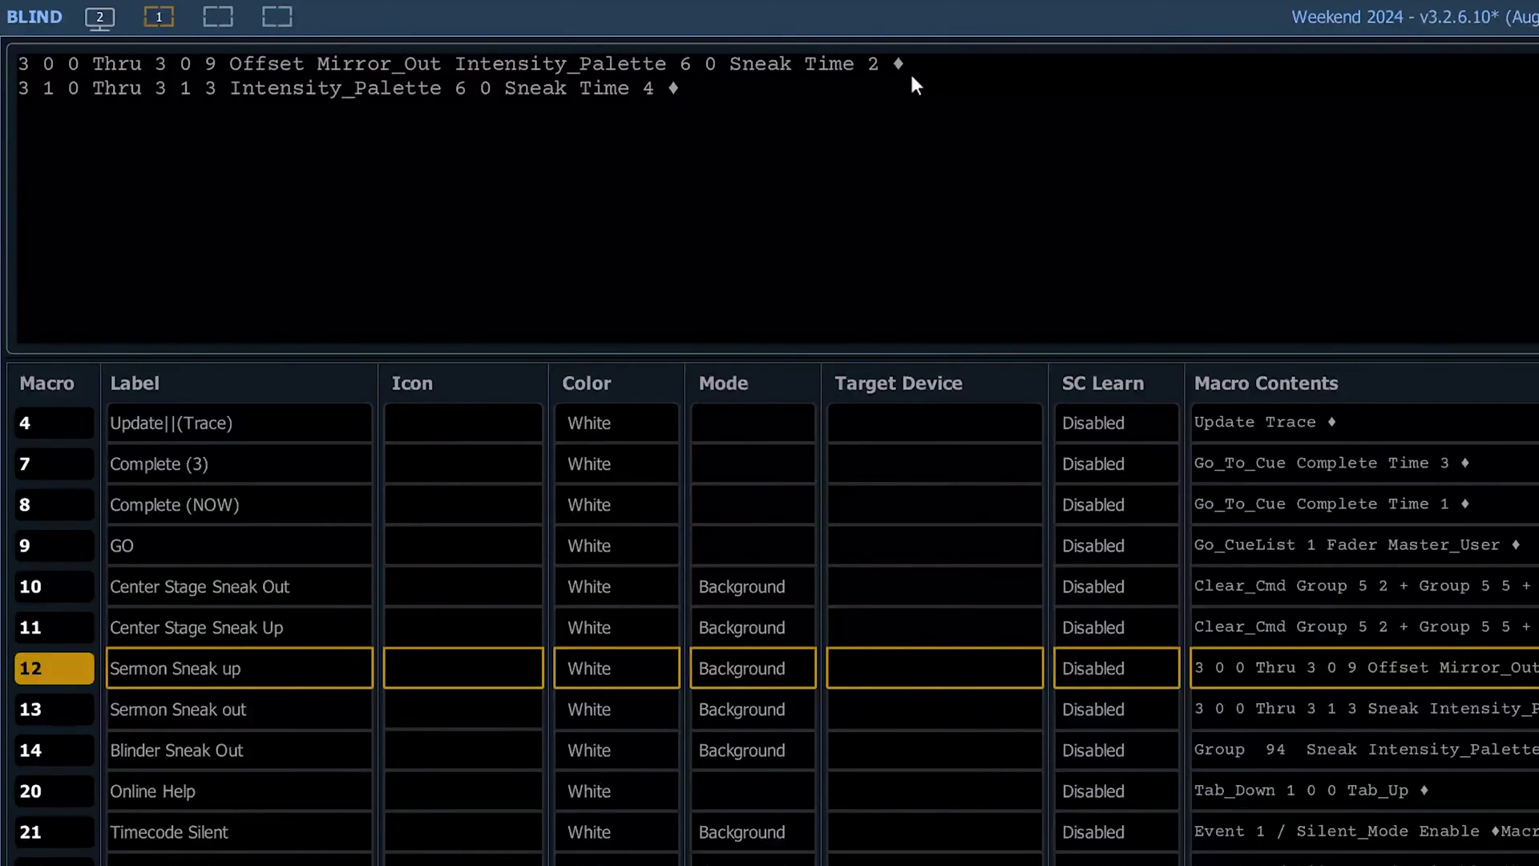
{"action": "key", "text": "Down"}
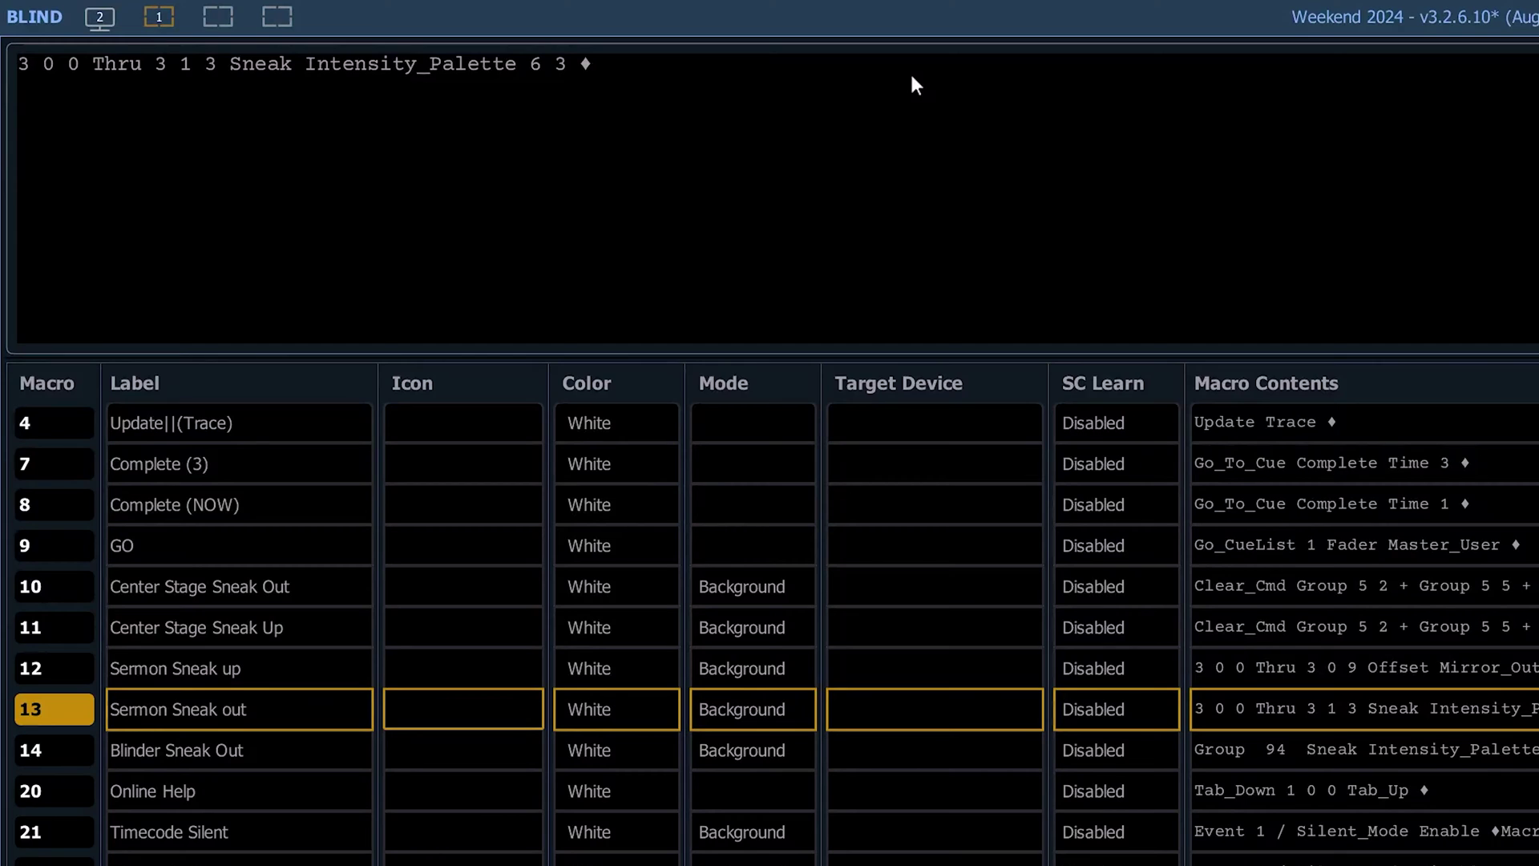
{"action": "key", "text": "Down"}
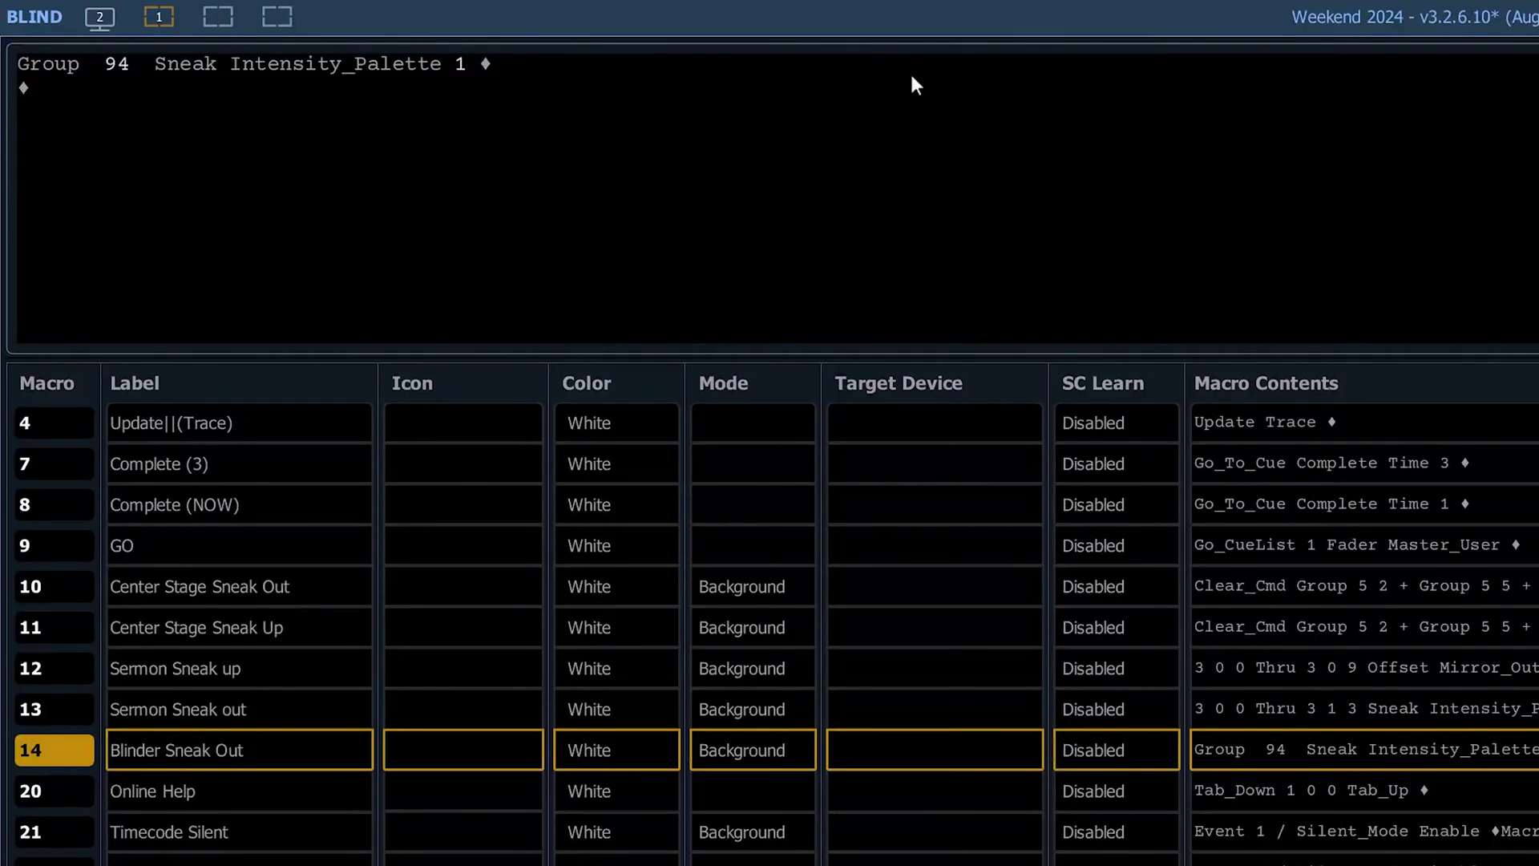
{"action": "key", "text": "Down"}
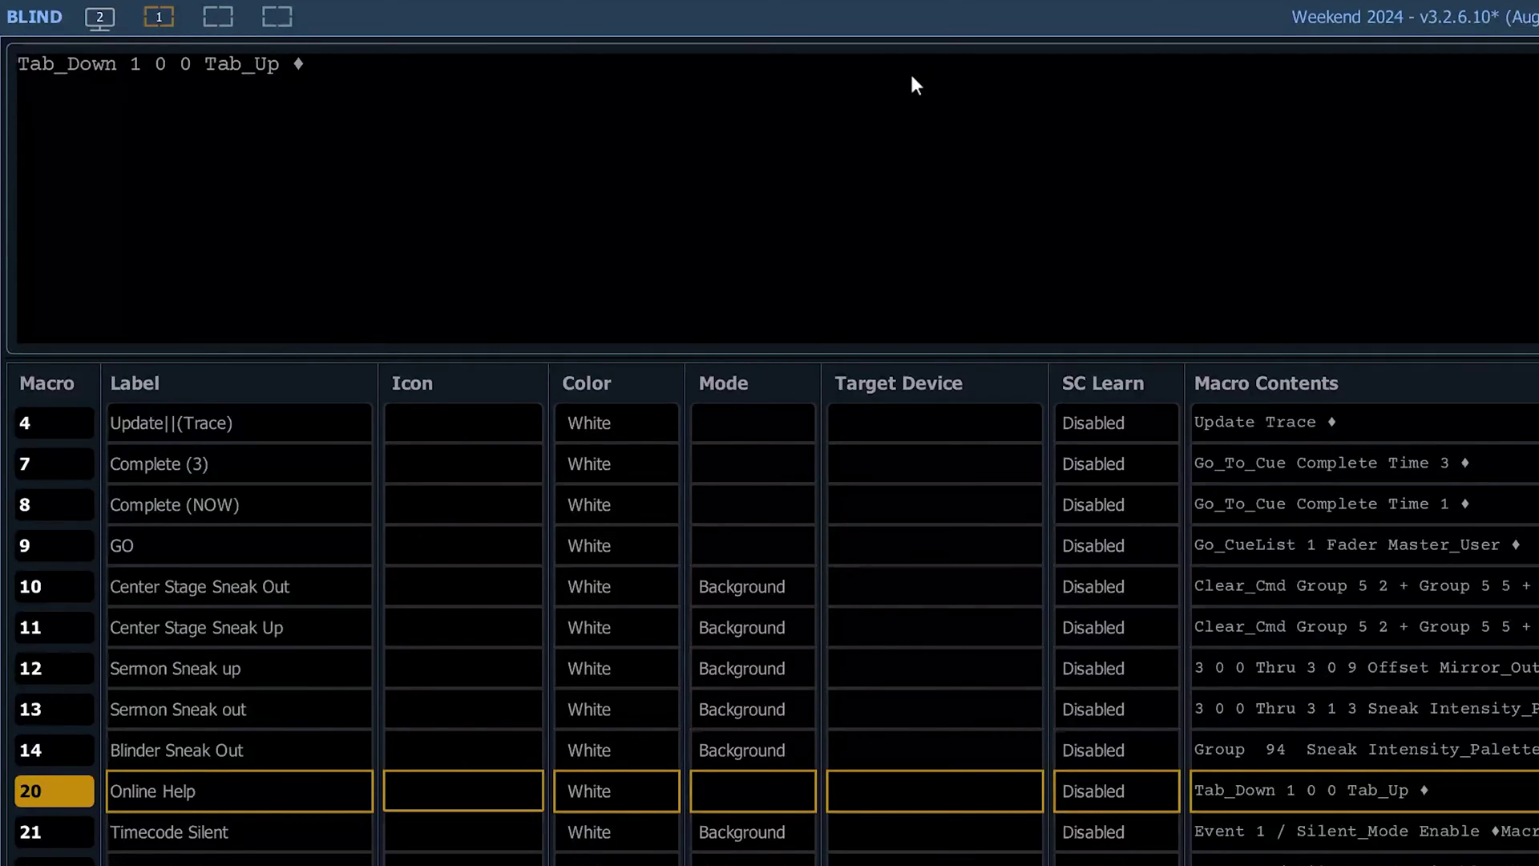
{"action": "key", "text": "Down"}
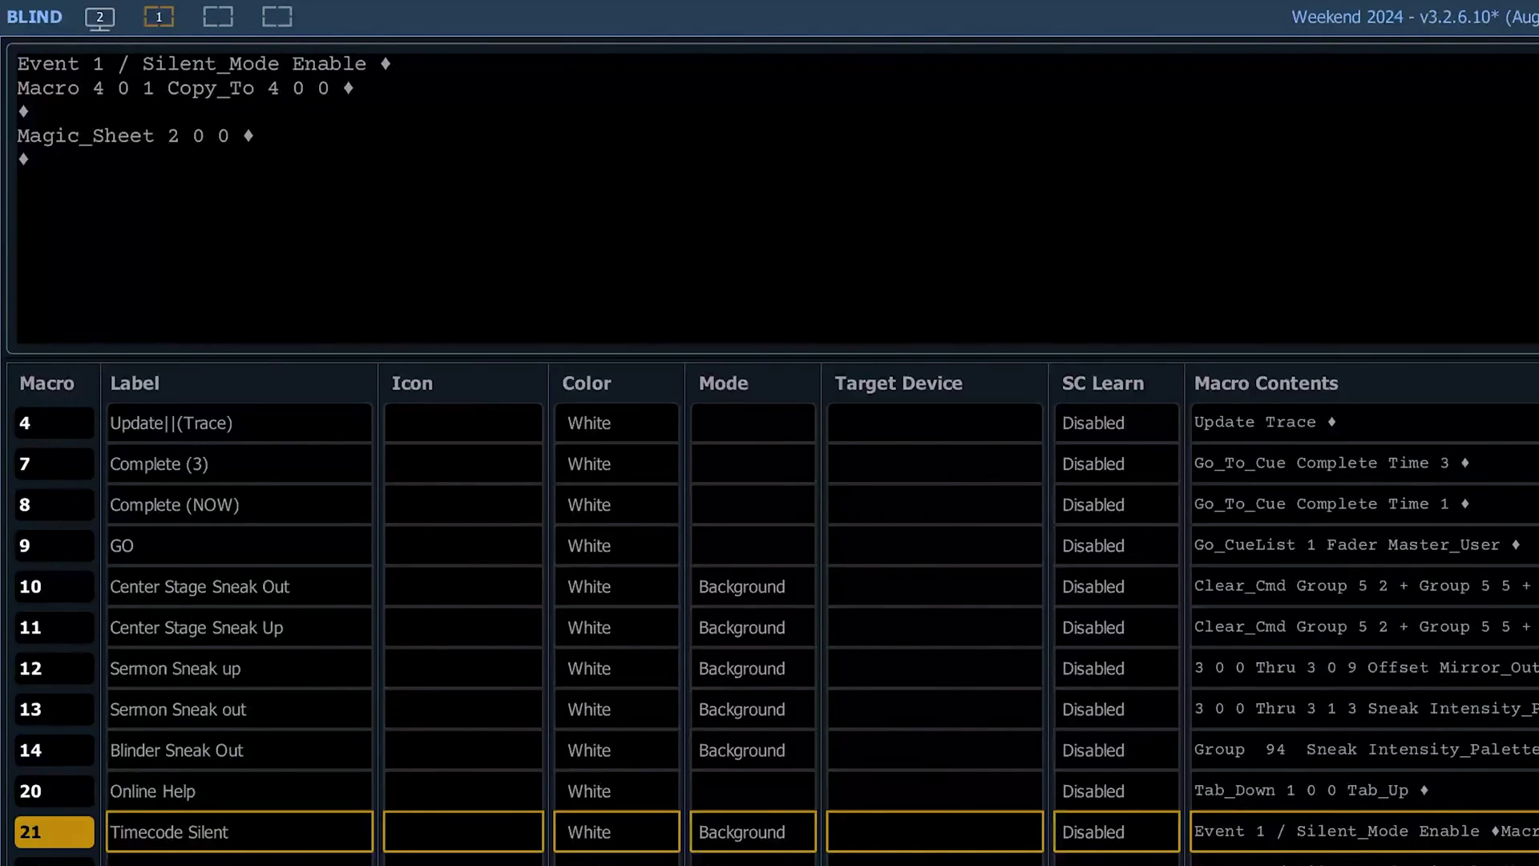
{"action": "key", "text": "Down"}
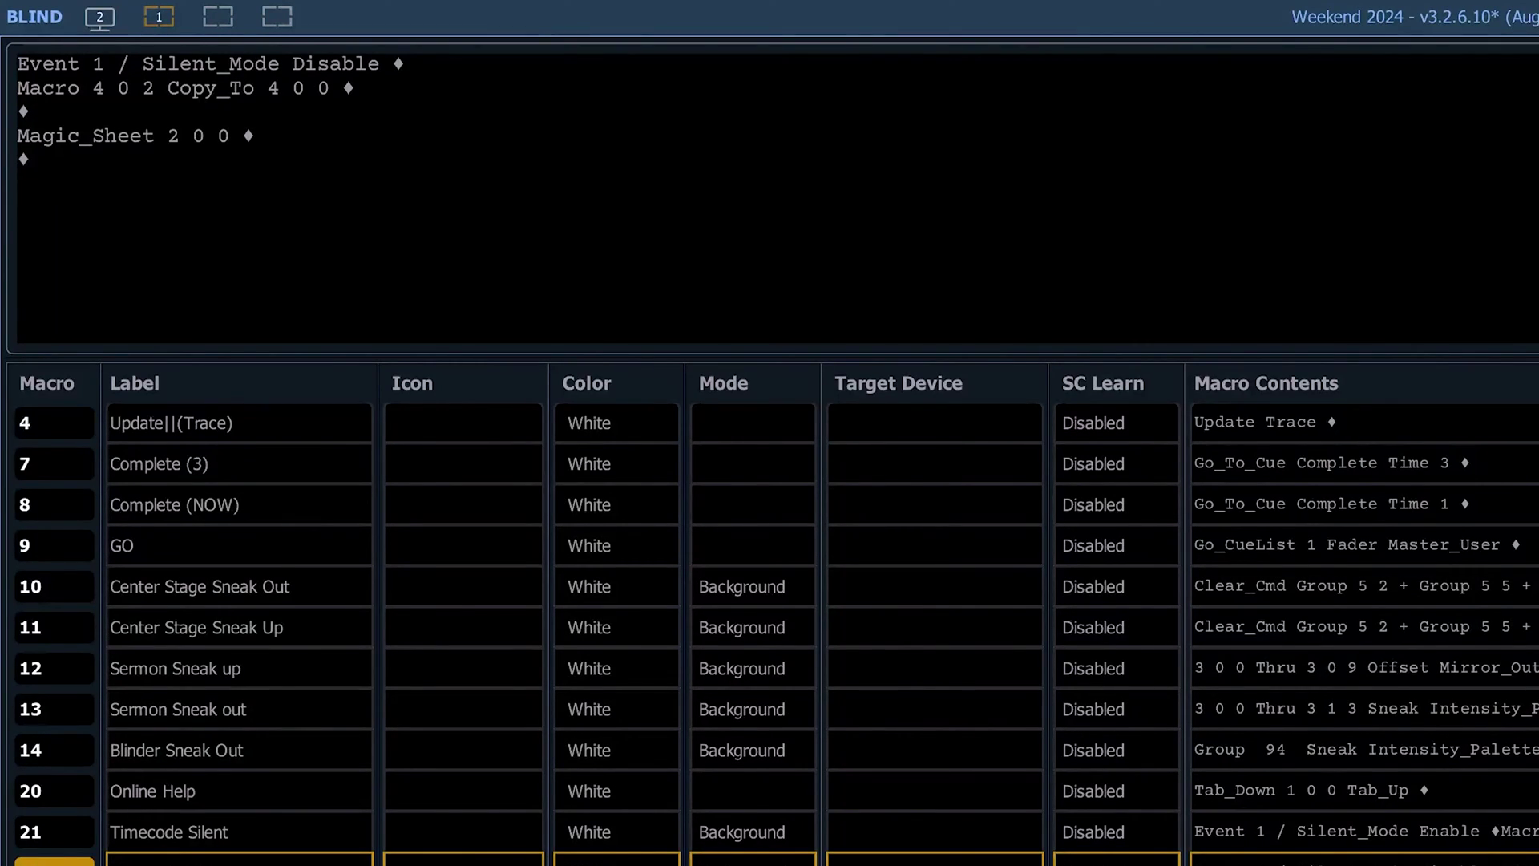
Compare the contents of the Timecode On and Timecode Off macros 400, 401 and 402
{"action": "key", "text": "Down"}
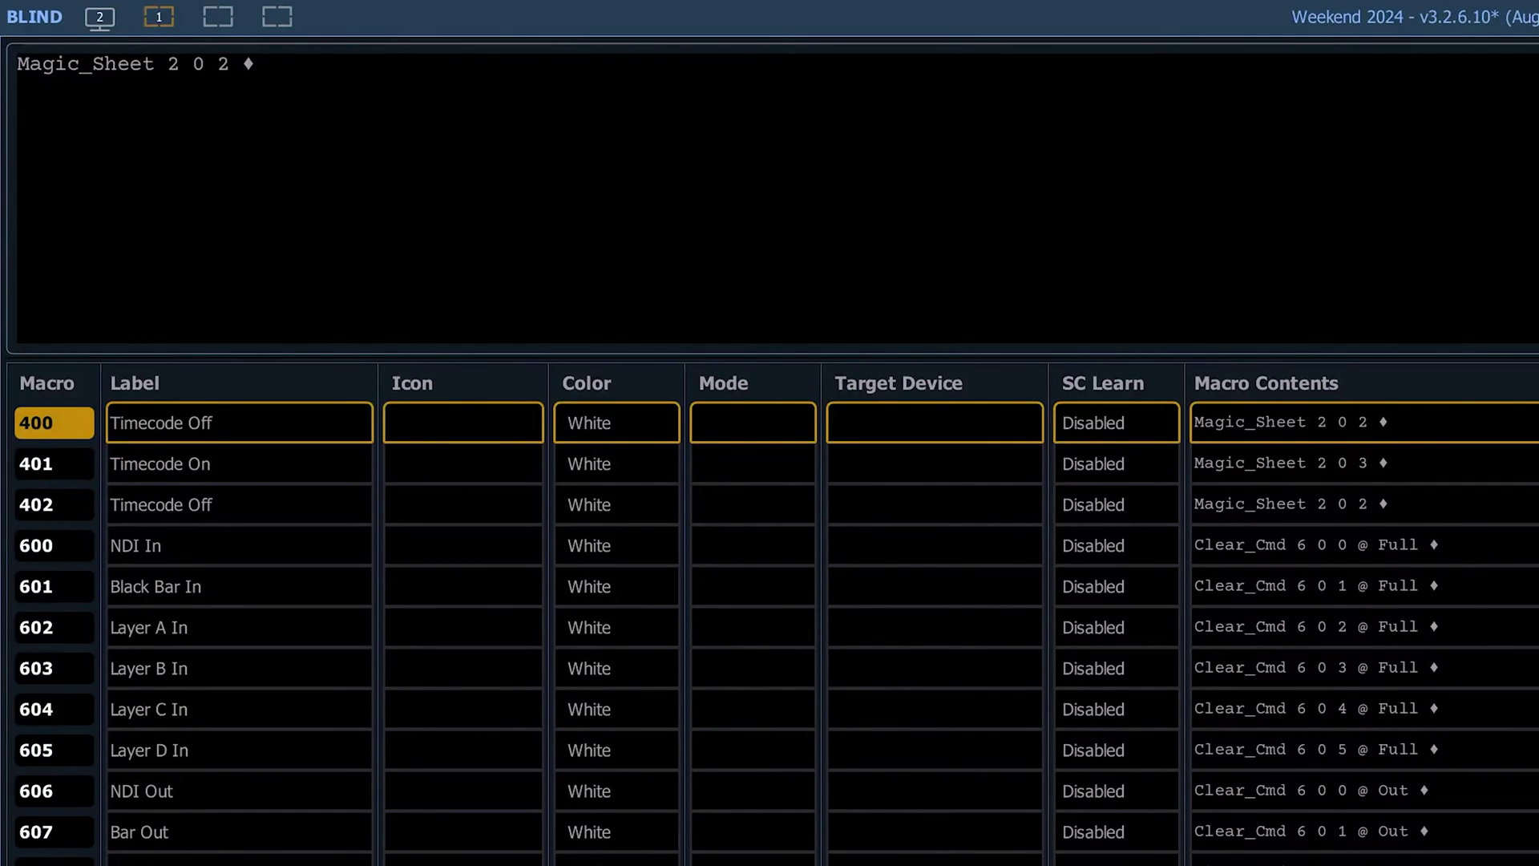
{"action": "key", "text": "Down"}
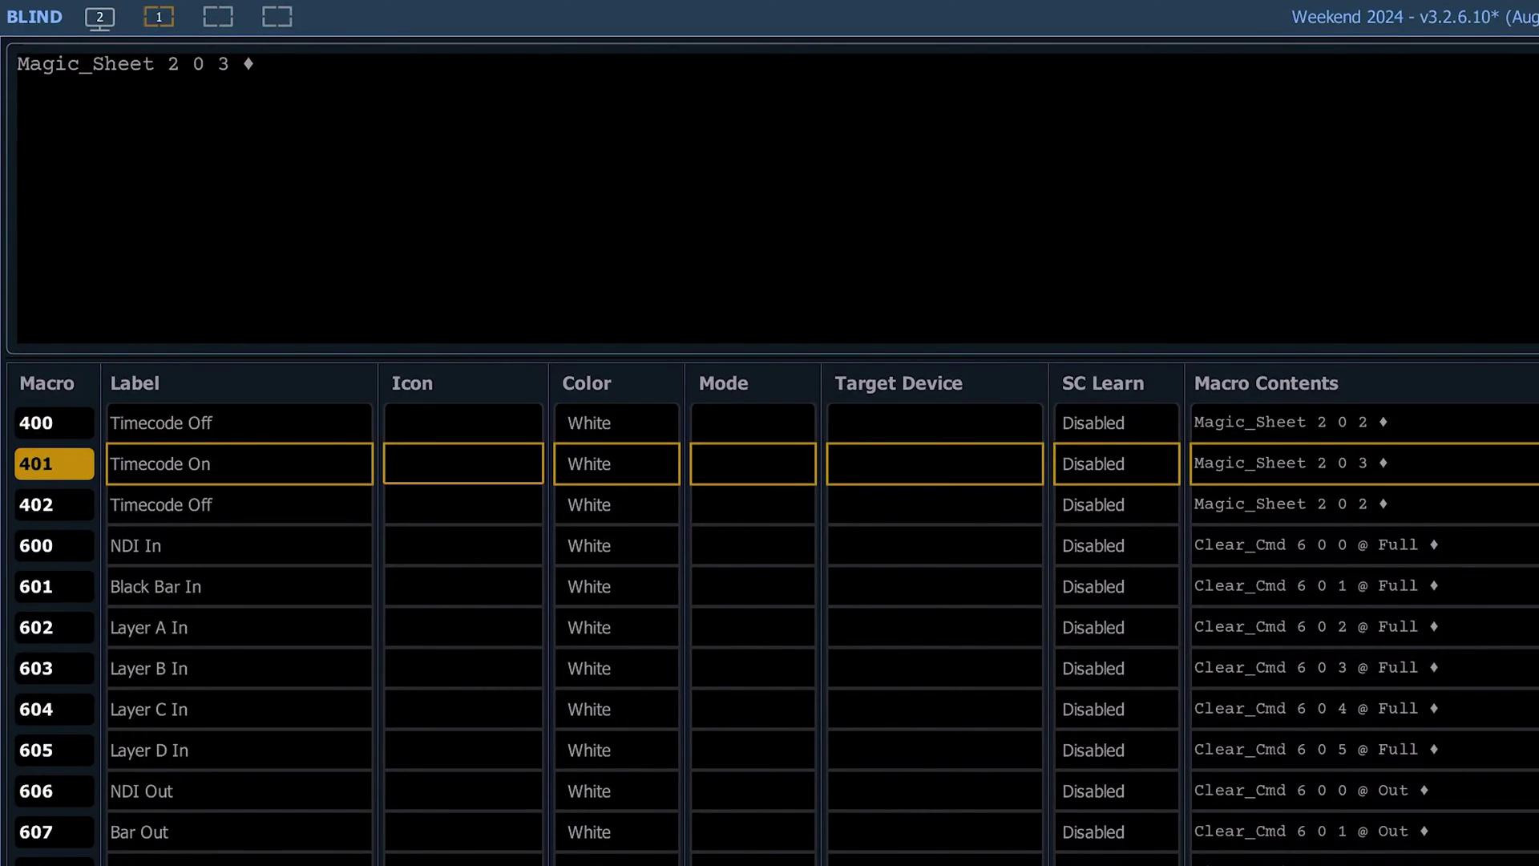
{"action": "key", "text": "Down"}
{"action": "key", "text": "Up"}
{"action": "key", "text": "Up"}
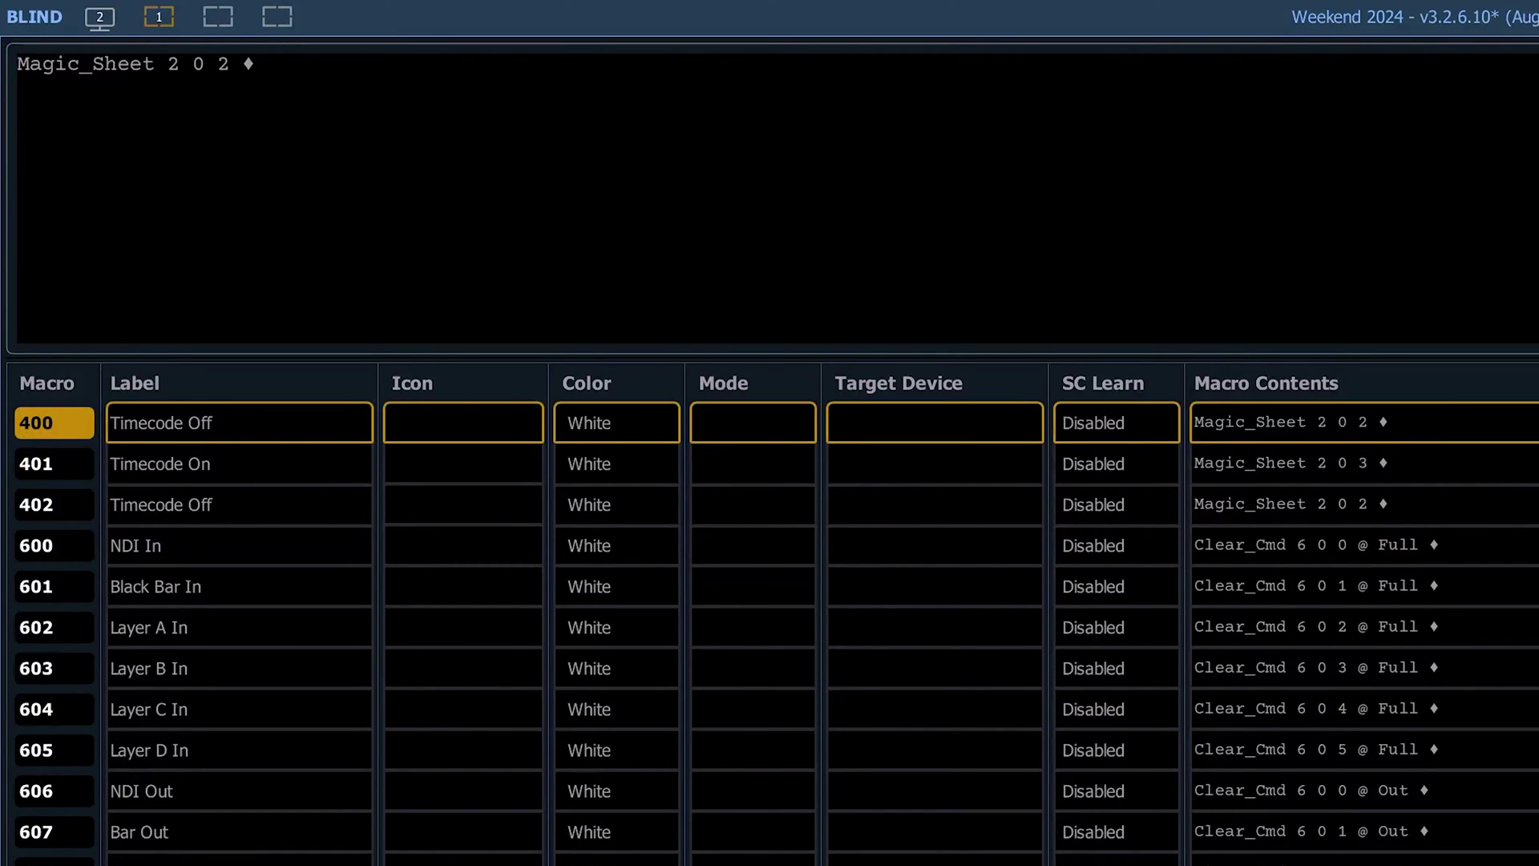
{"action": "key", "text": "Down"}
{"action": "key", "text": "Down"}
{"action": "key", "text": "Up"}
{"action": "key", "text": "Up"}
{"action": "key", "text": "Down"}
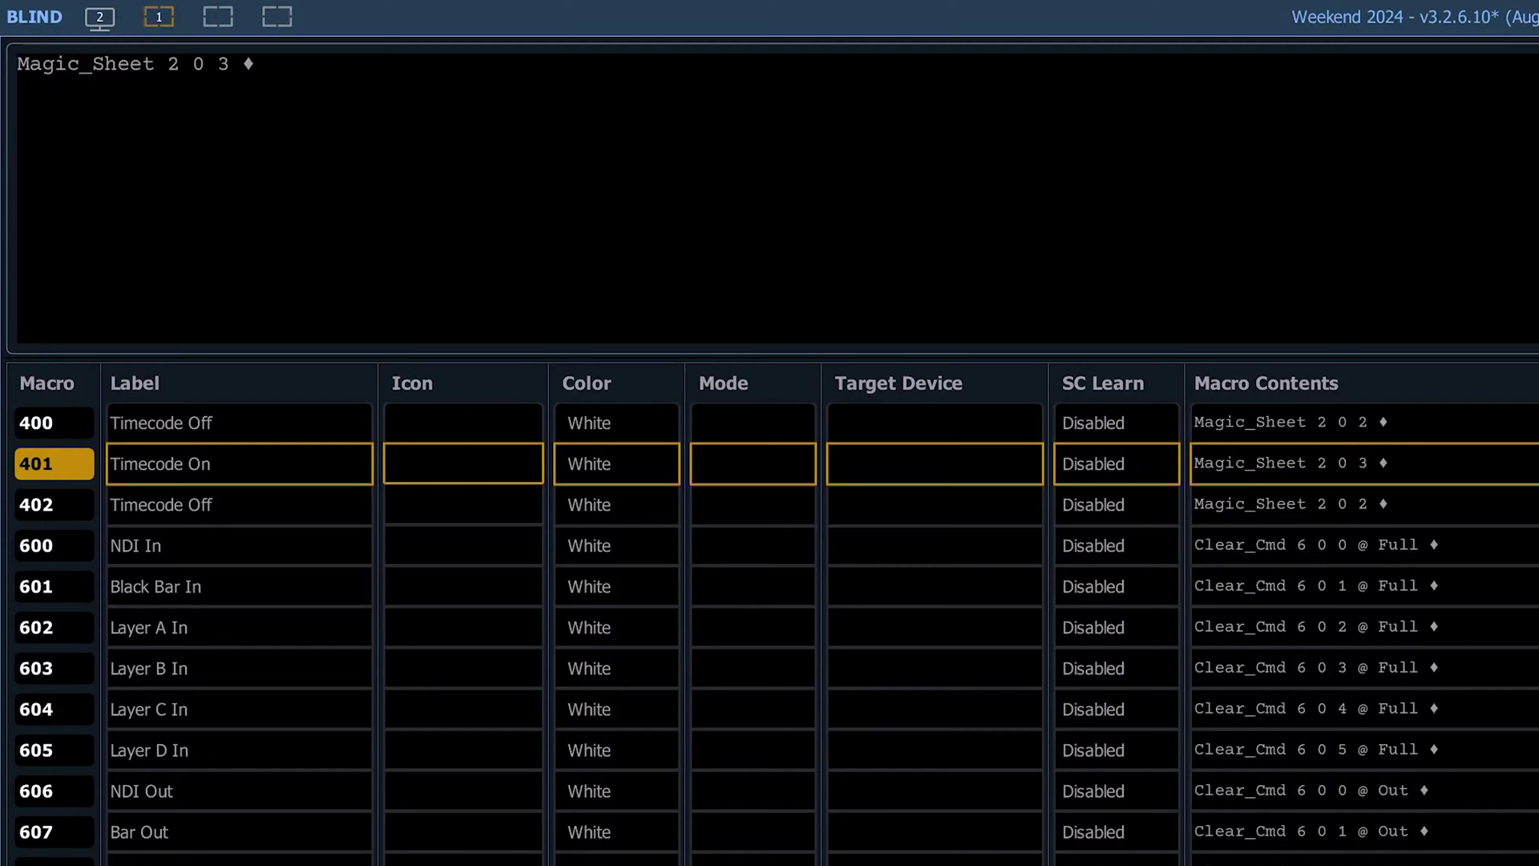
{"action": "scroll", "coordinate": [770, 625], "scroll_direction": "down", "scroll_amount": 10}
{"action": "scroll", "coordinate": [770, 625], "scroll_direction": "up", "scroll_amount": 10}
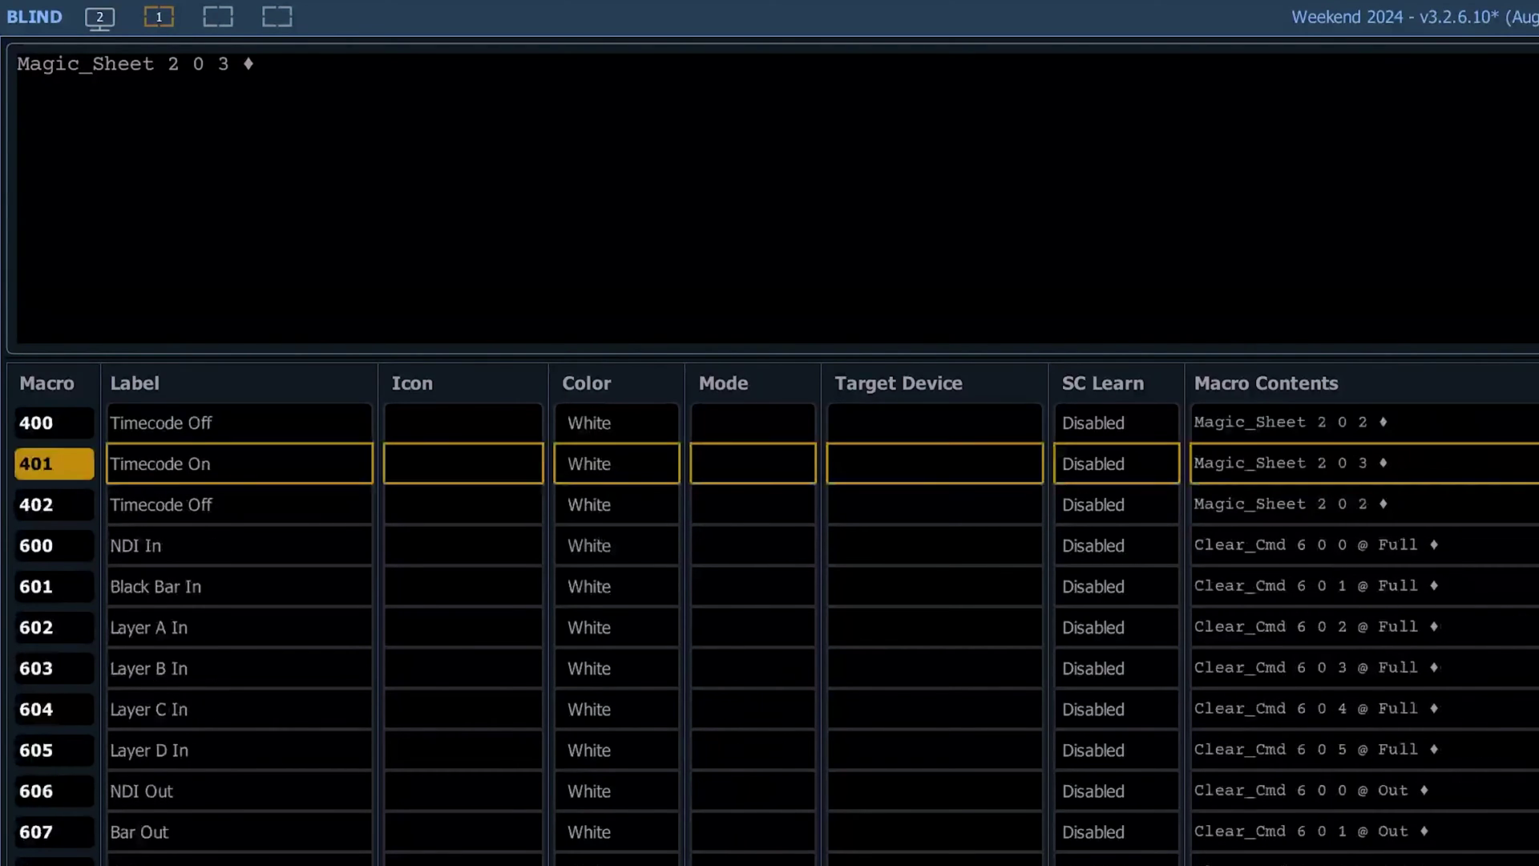
{"action": "key", "text": "Down"}
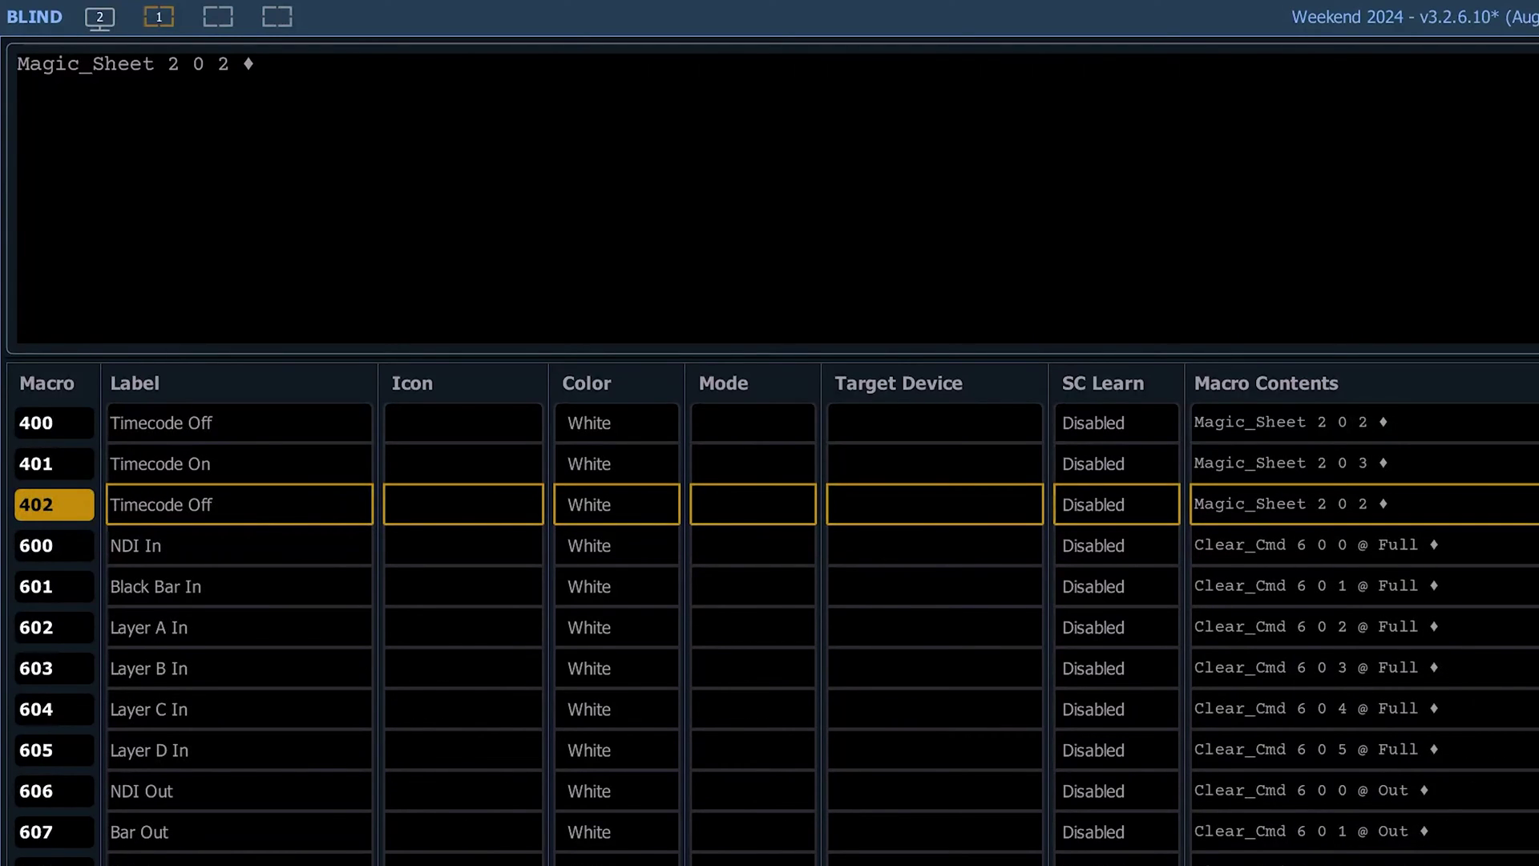
{"action": "left_click", "coordinate": [53, 463]}
{"action": "left_click", "coordinate": [53, 423]}
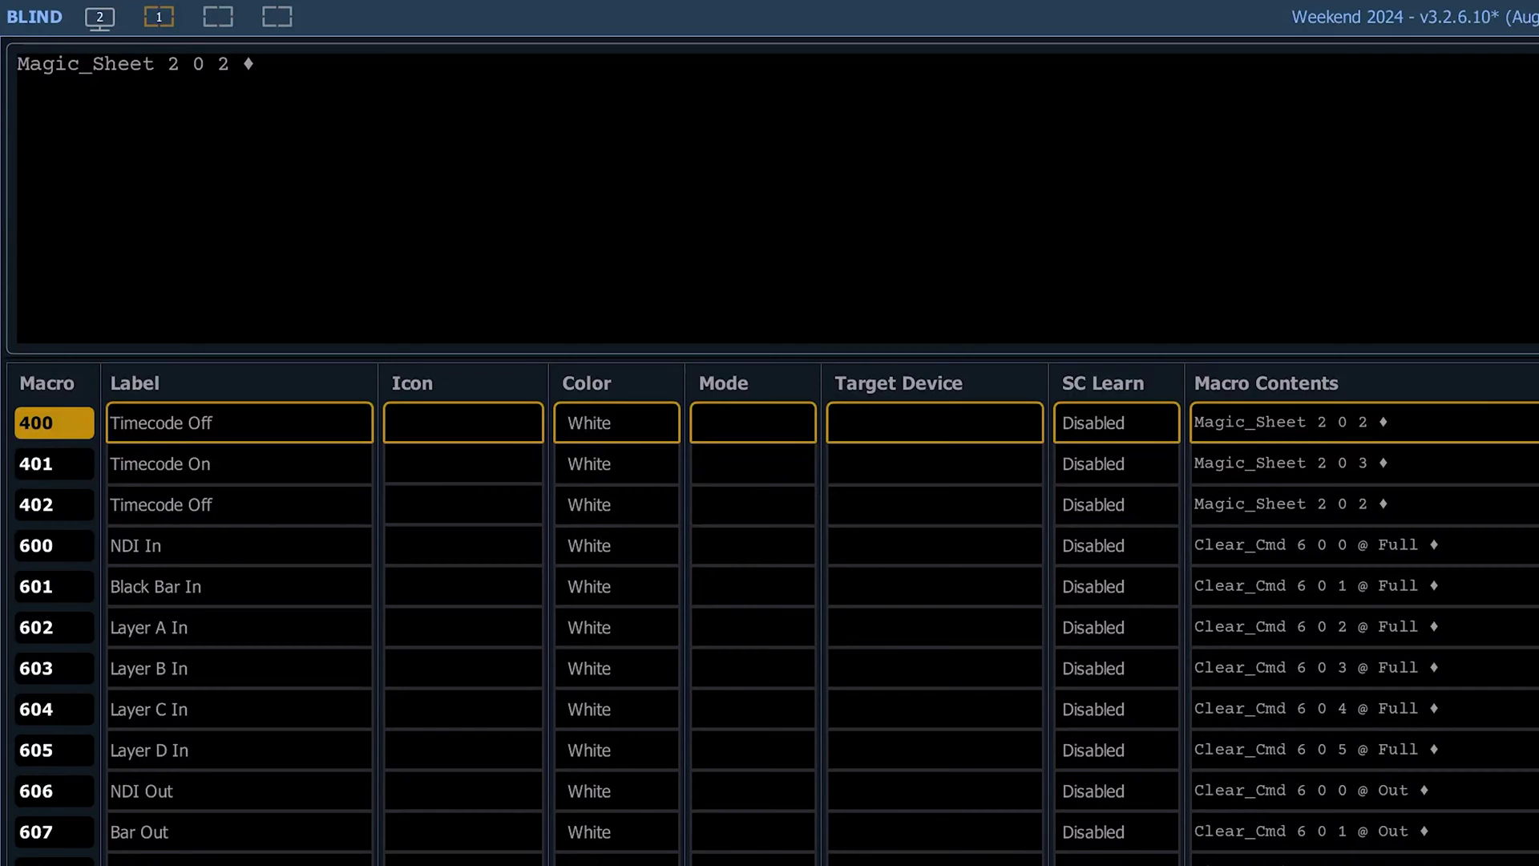
Compare the commands in macro 21, Timecode Silent, with those in macro 22, Timecode Listen
{"action": "scroll", "coordinate": [770, 625], "scroll_direction": "up", "scroll_amount": 10}
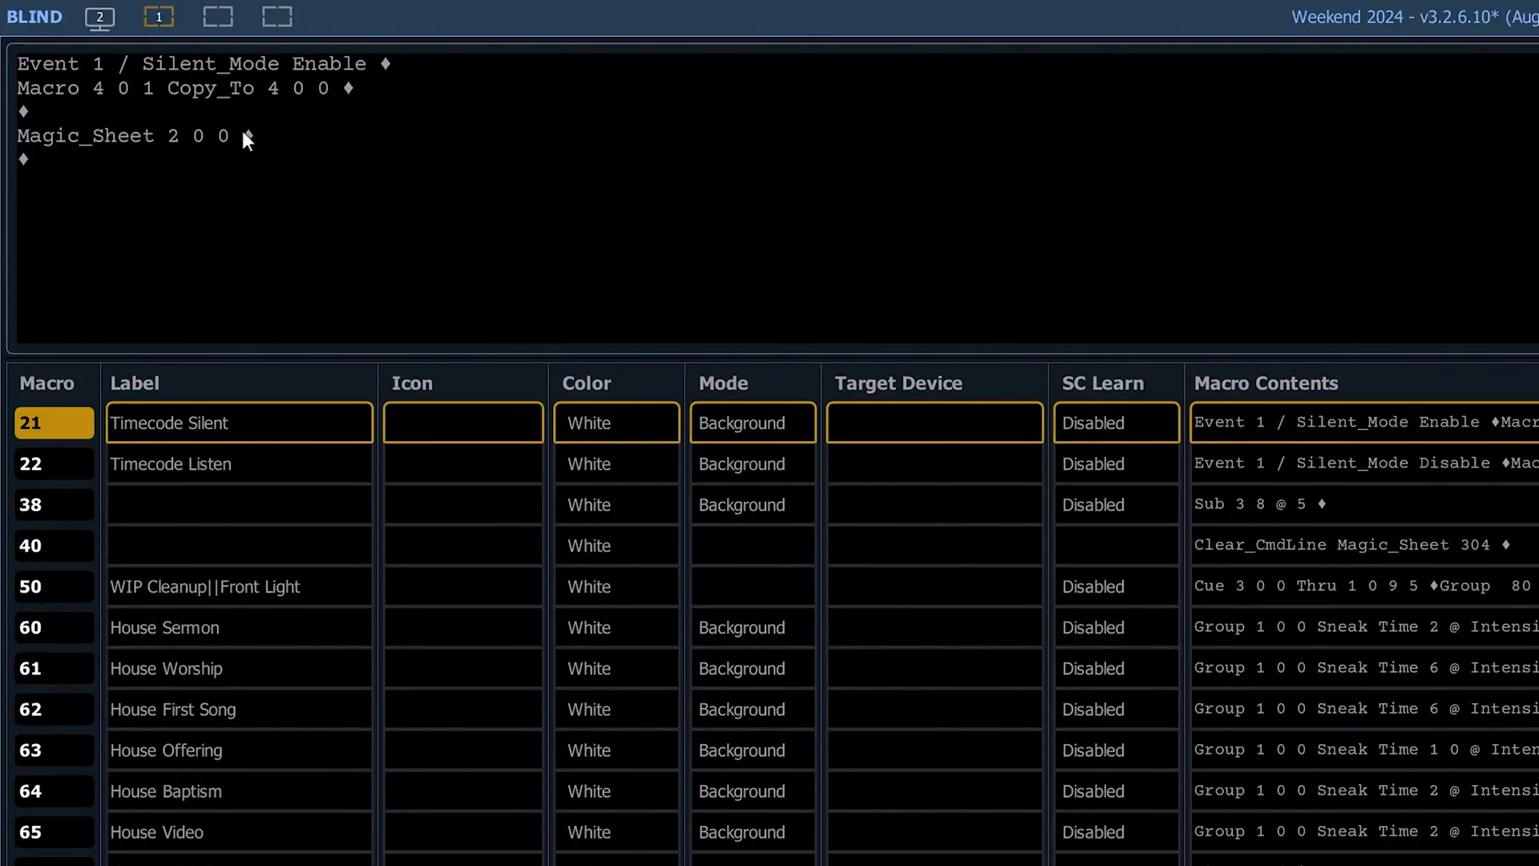
{"action": "key", "text": "Down"}
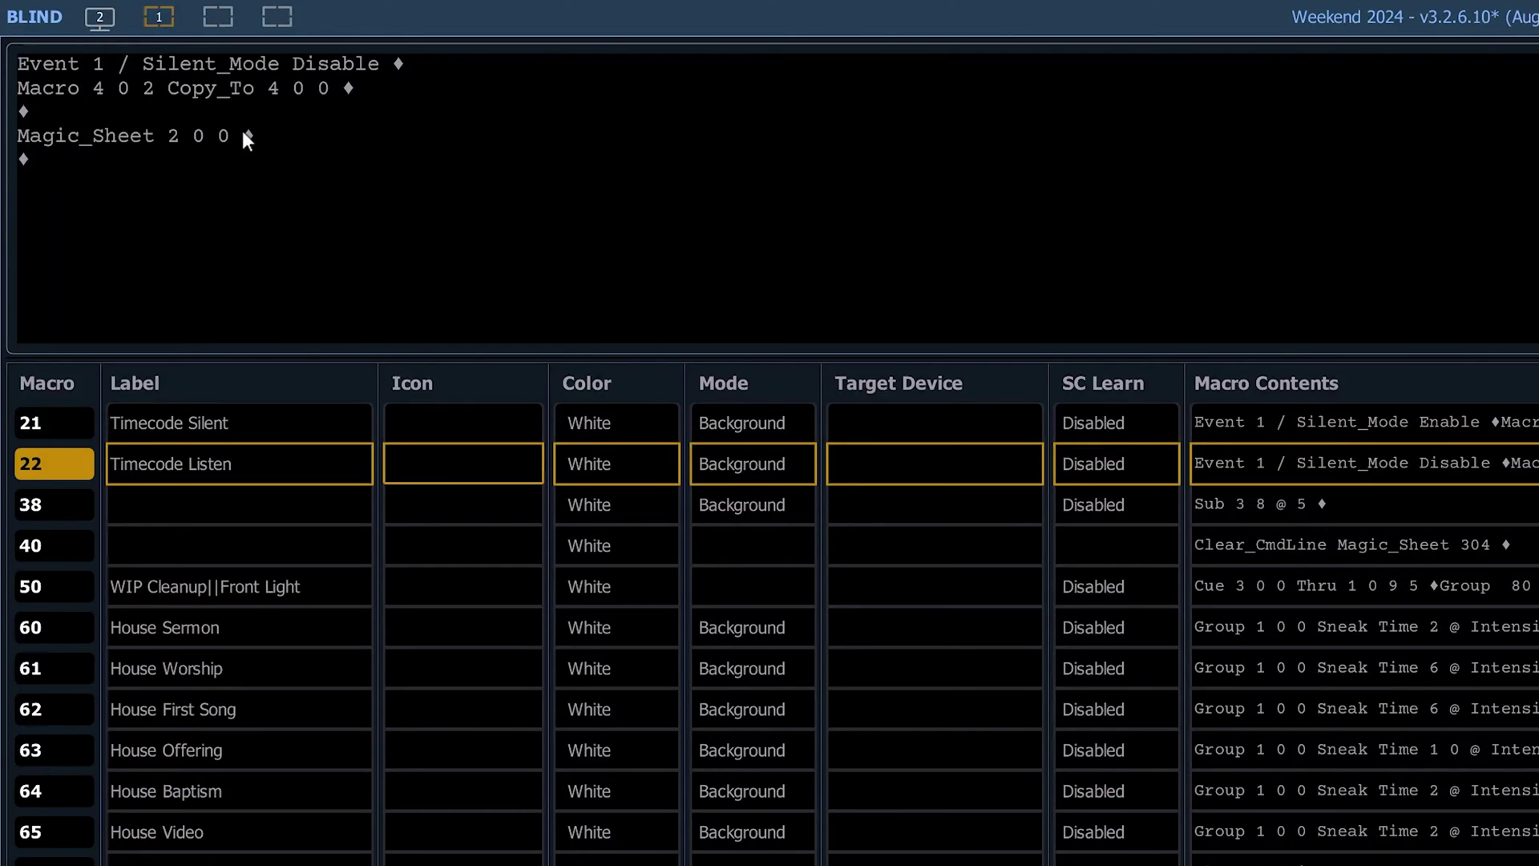
{"action": "key", "text": "Up"}
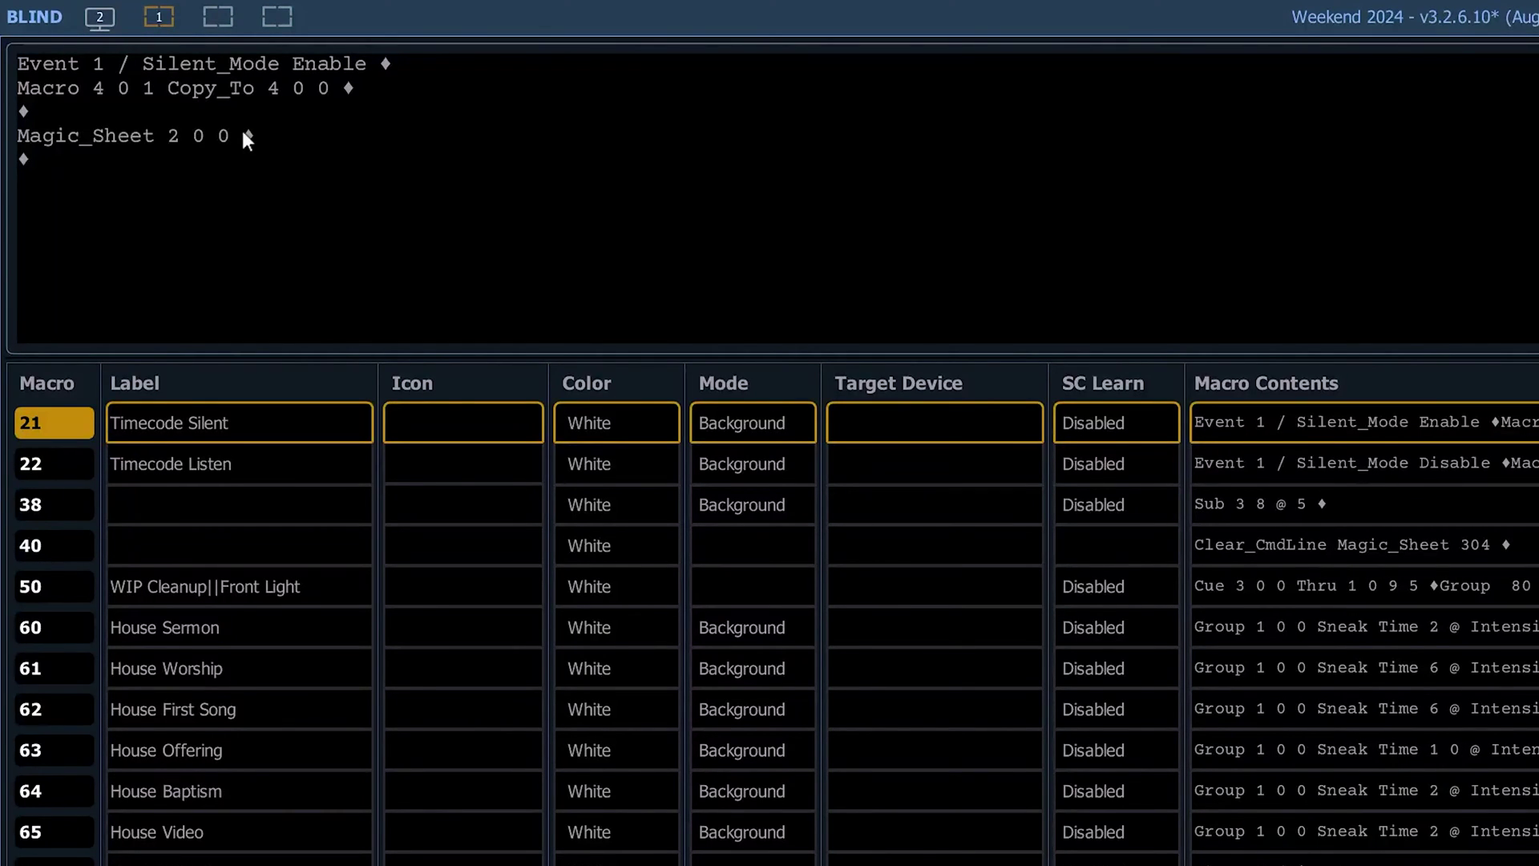
Bring up magic sheet 200, MWC Operator, in live mode
{"action": "key", "text": "F1"}
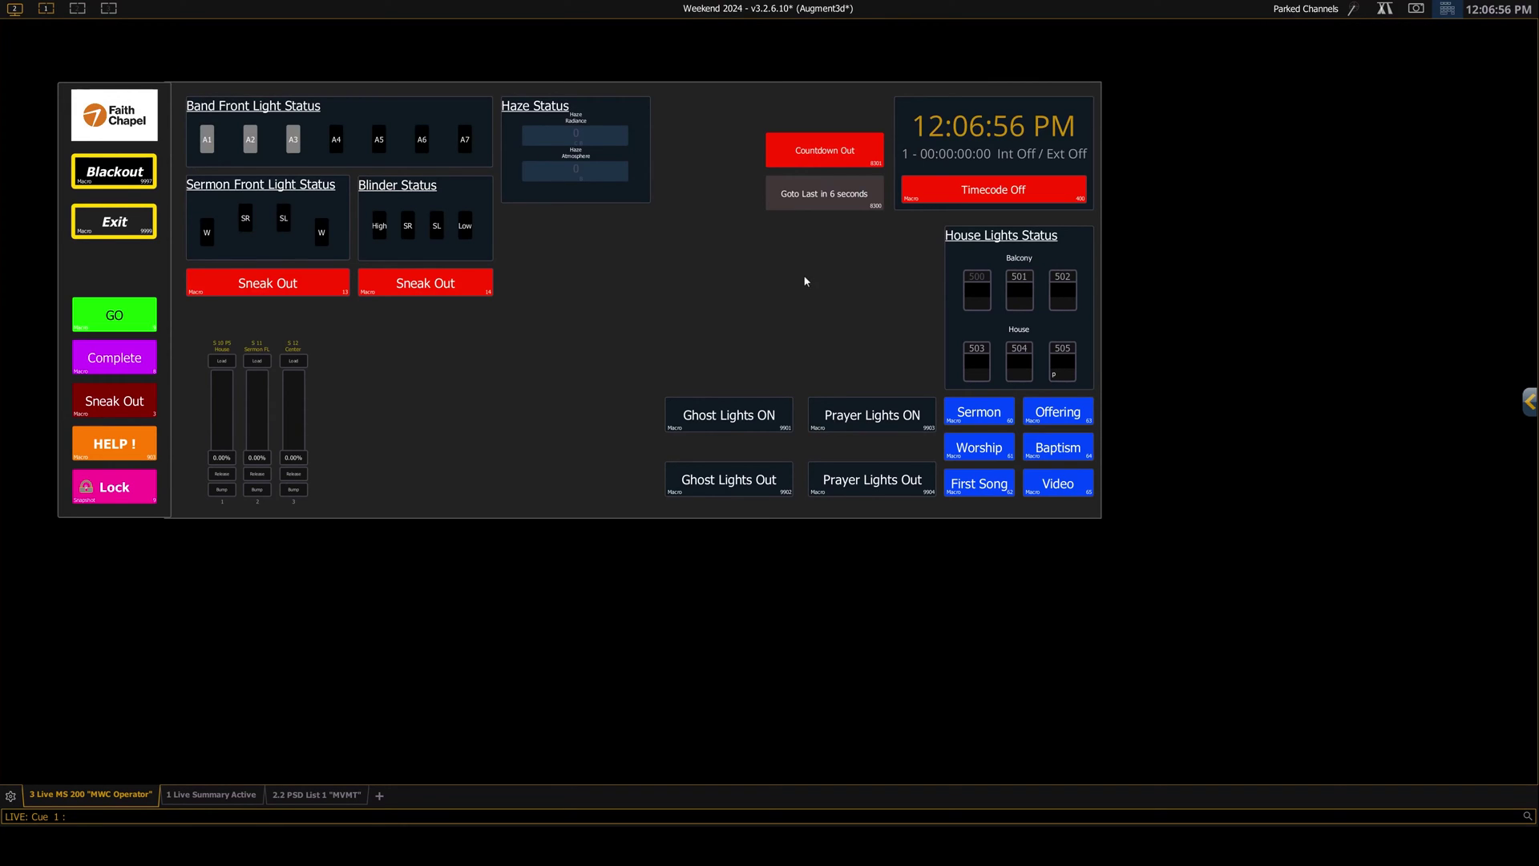
{"action": "scroll", "coordinate": [805, 264], "scroll_direction": "up", "scroll_amount": 3}
{"action": "scroll", "coordinate": [763, 268], "scroll_direction": "down", "scroll_amount": 3}
{"action": "scroll", "coordinate": [677, 268], "scroll_direction": "up", "scroll_amount": 2}
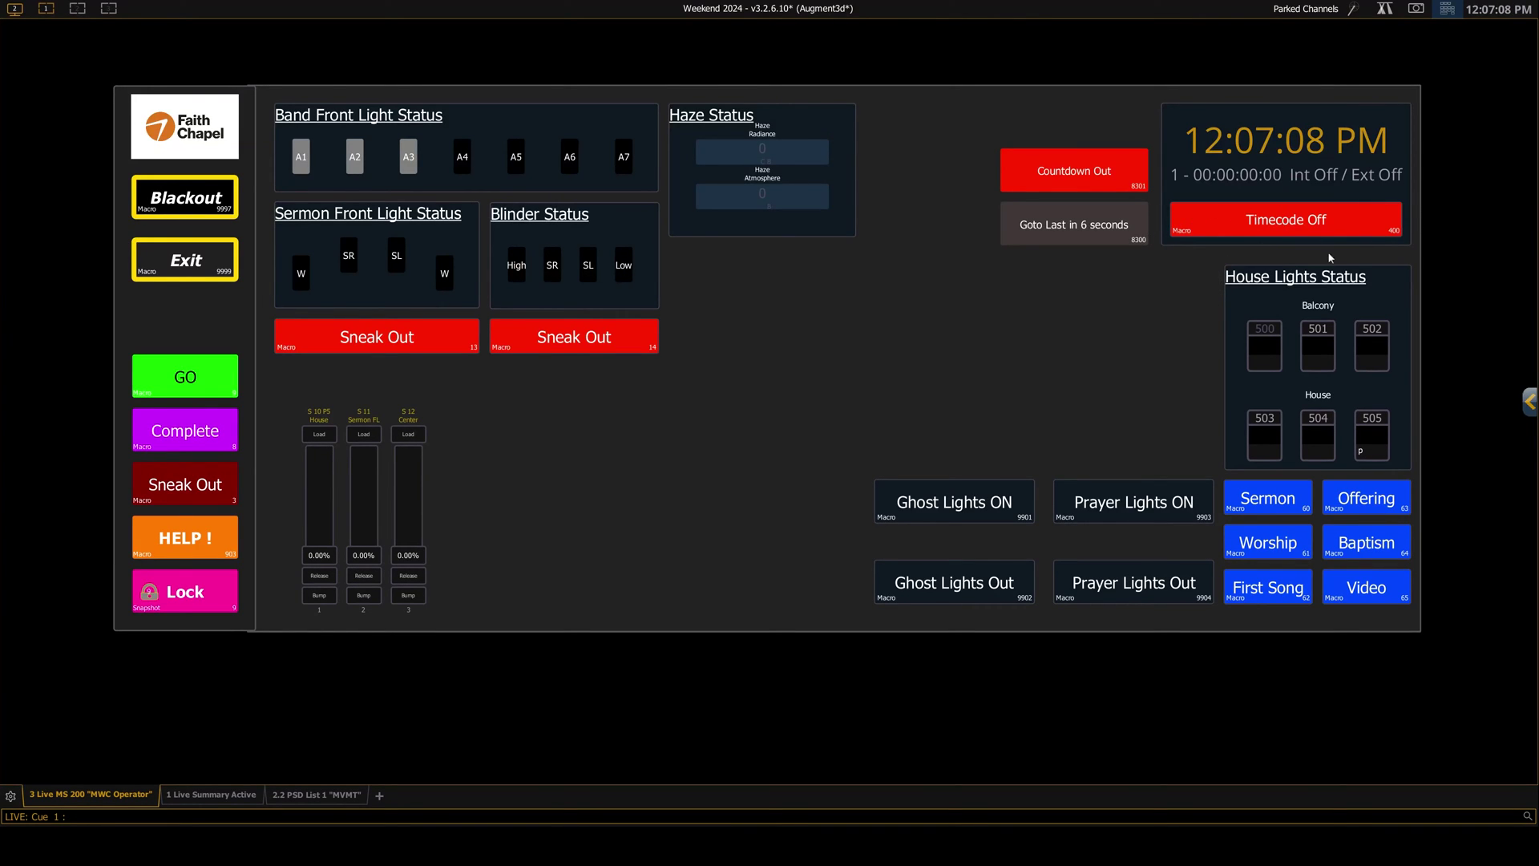
{"action": "key", "text": "F4"}
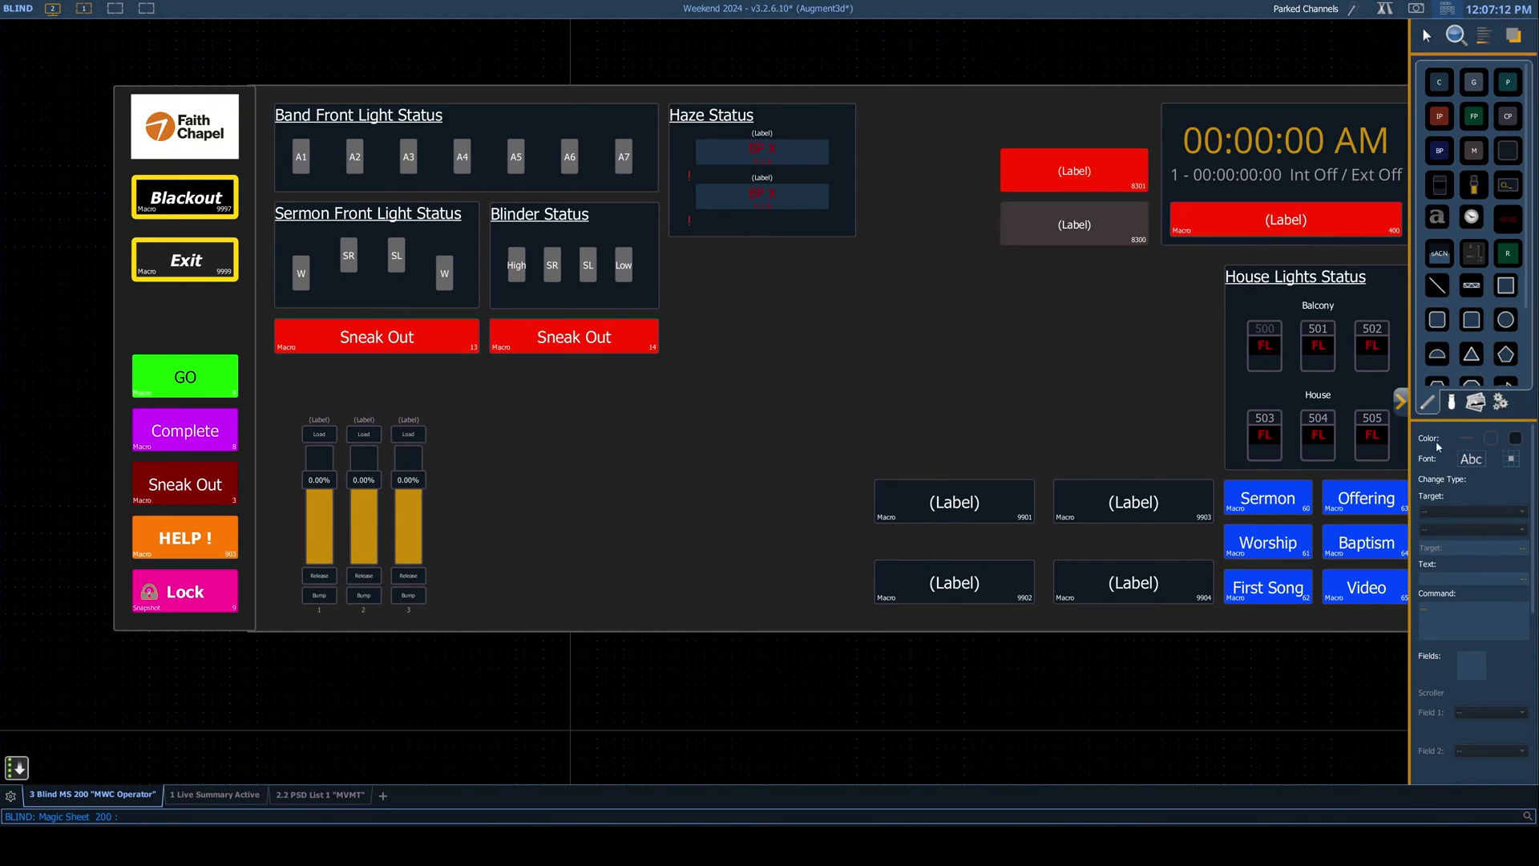
{"action": "key", "text": "F3"}
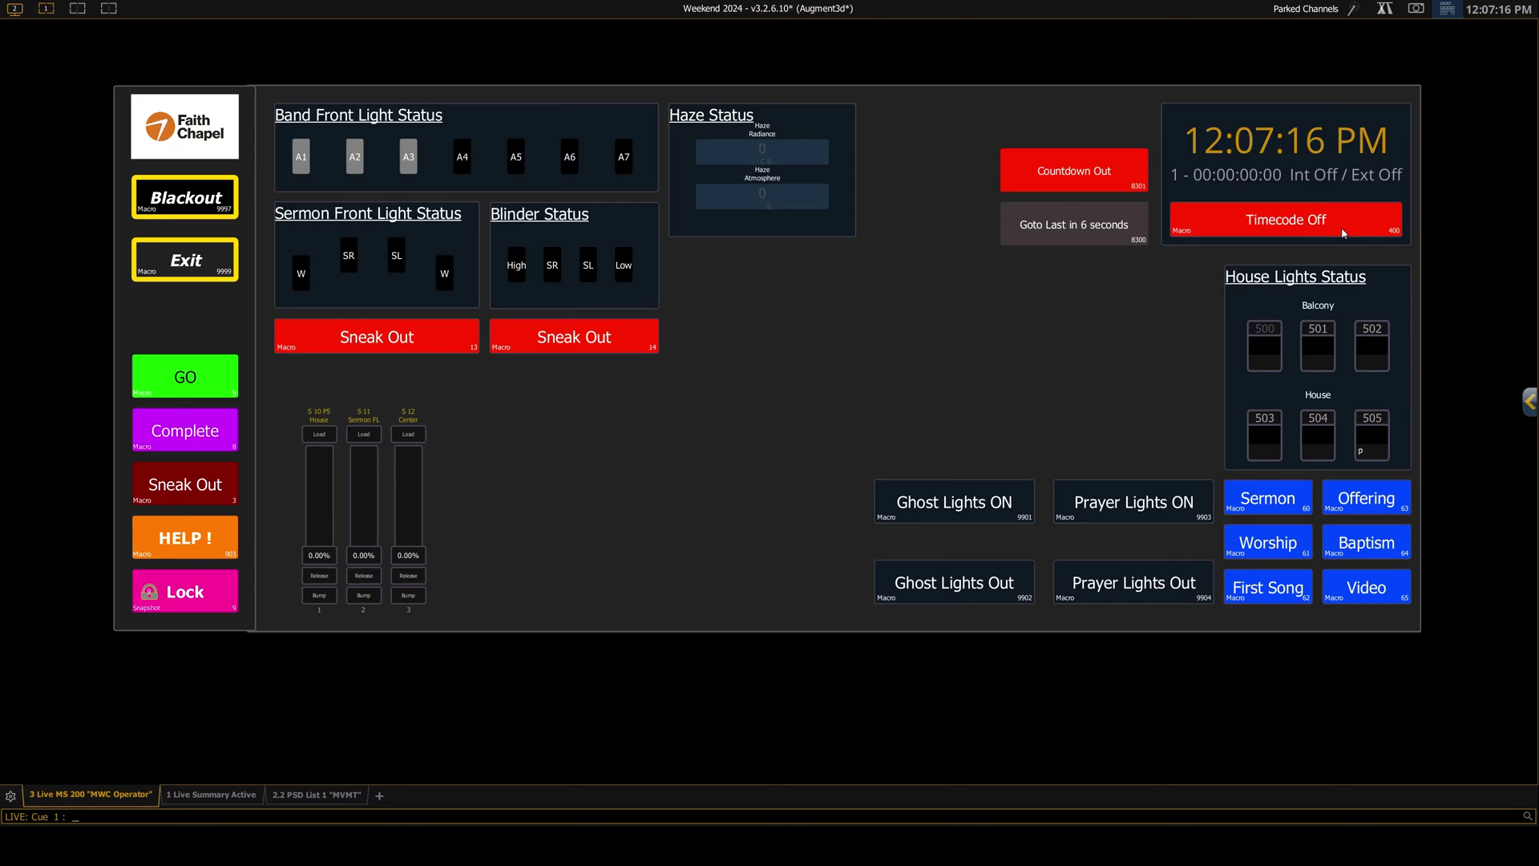
Test the timecode toggle by turning timecode off, back on and off again, accepting each confirmation
{"action": "left_click", "coordinate": [1293, 222]}
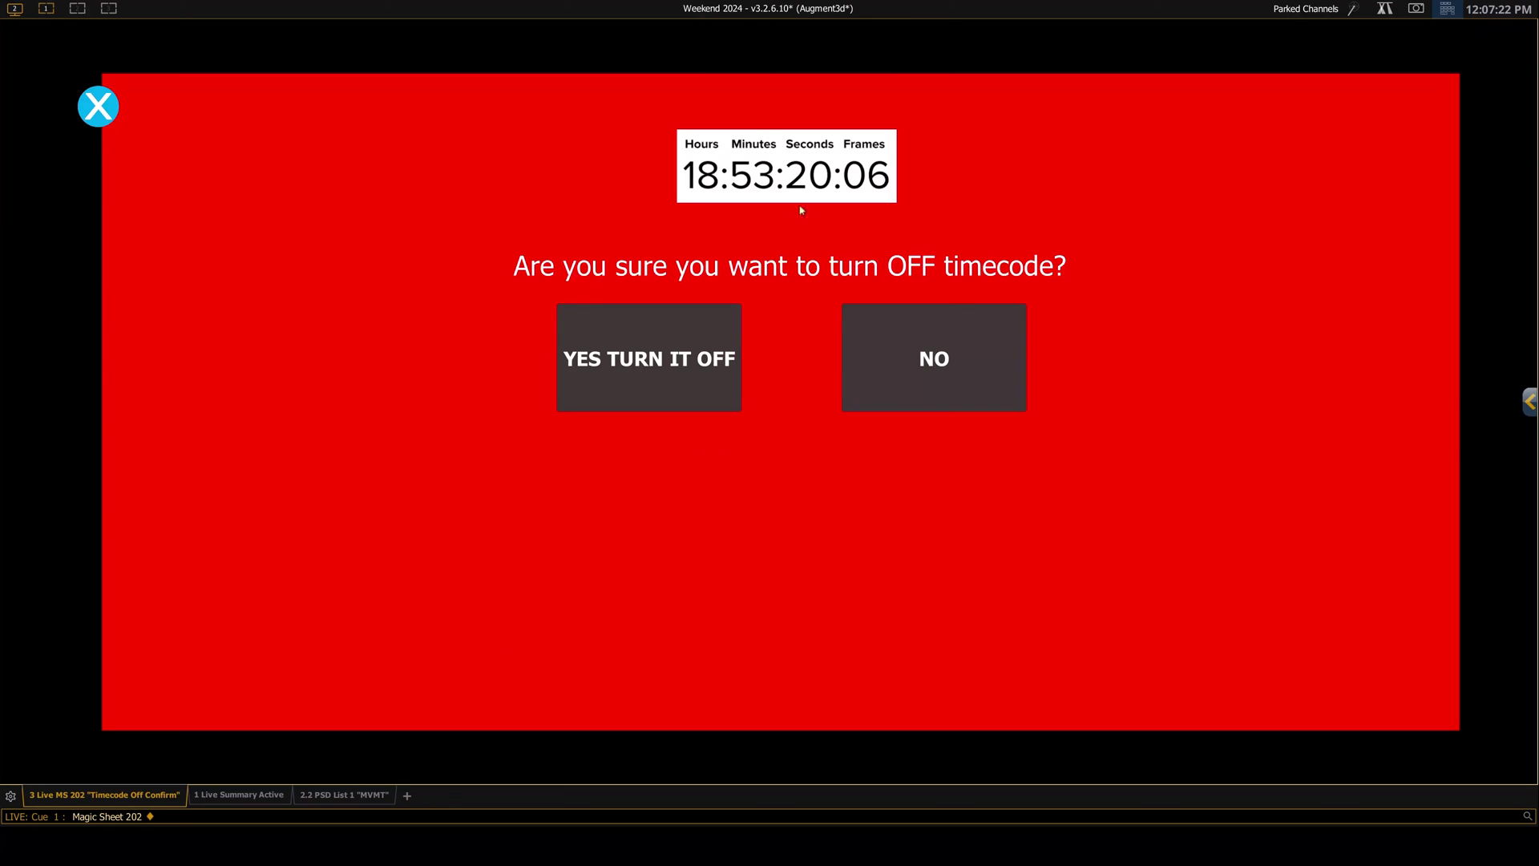
{"action": "left_click", "coordinate": [672, 367]}
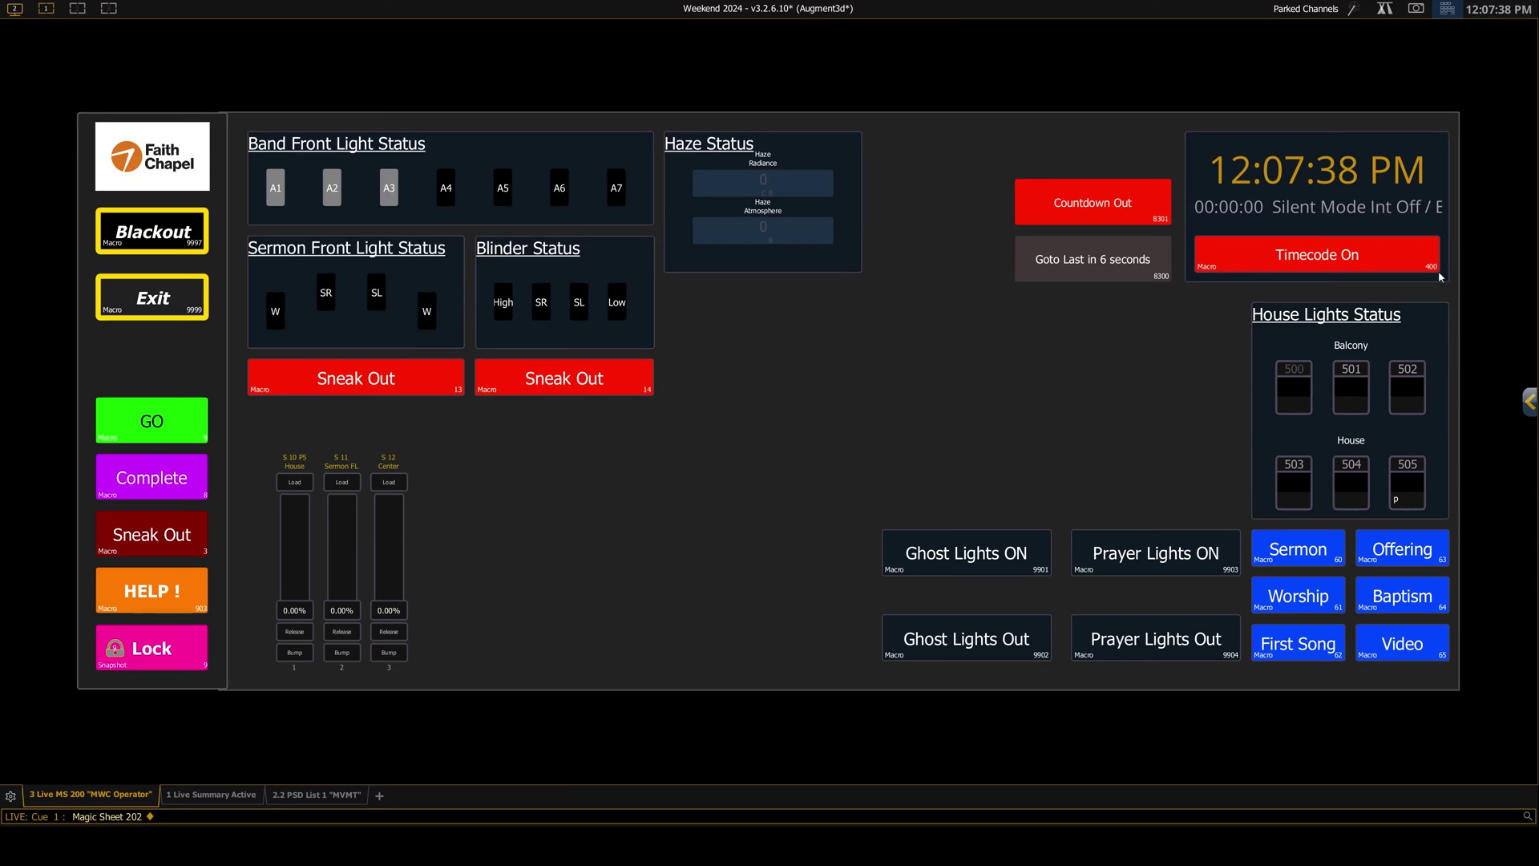
{"action": "left_click", "coordinate": [1413, 272]}
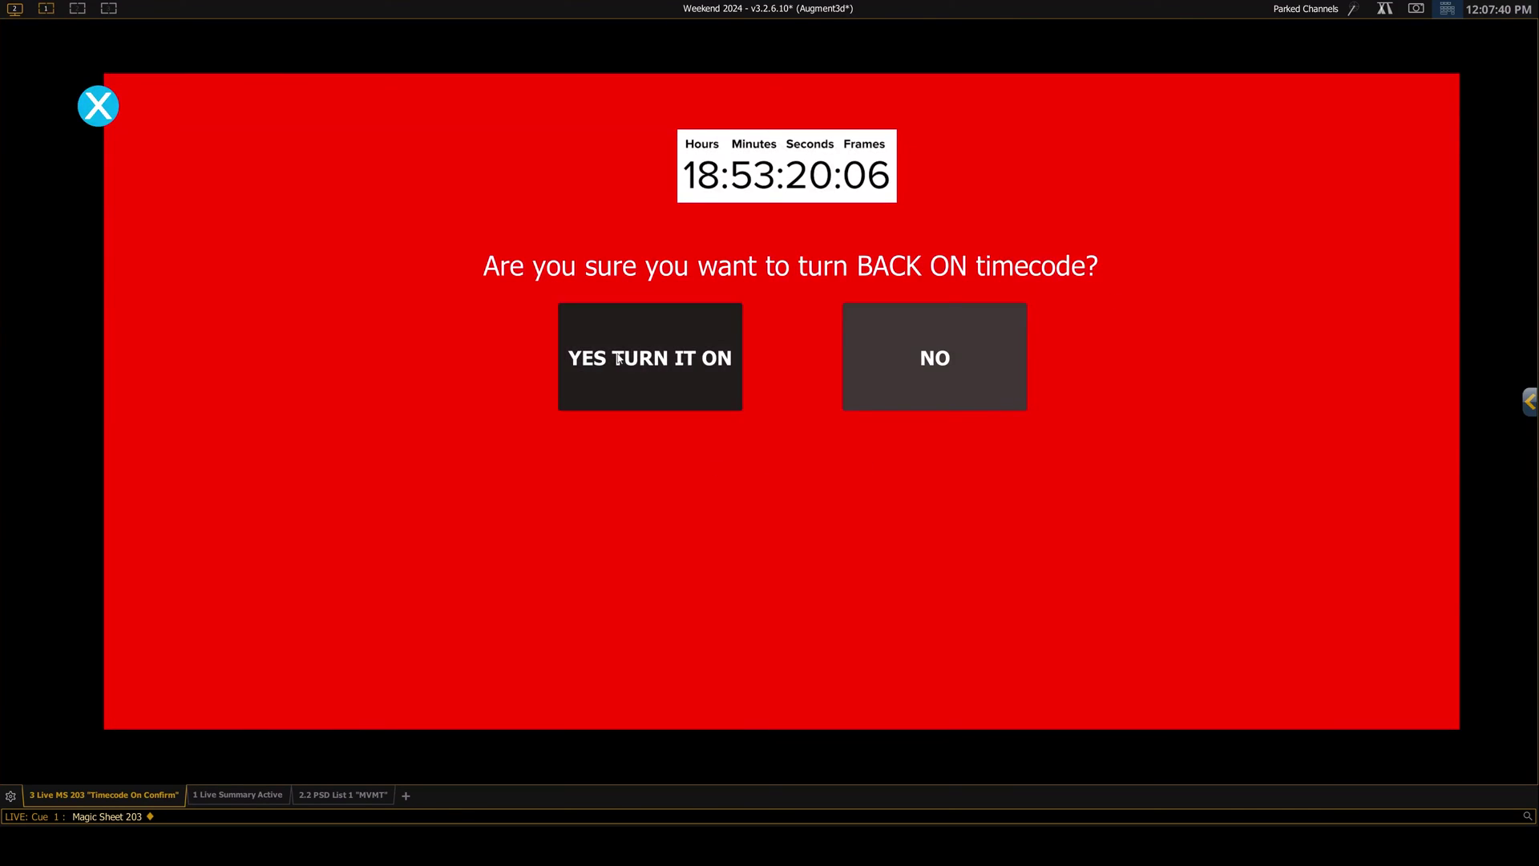
{"action": "left_click", "coordinate": [653, 356]}
{"action": "left_click", "coordinate": [1261, 251]}
{"action": "left_click", "coordinate": [572, 359]}
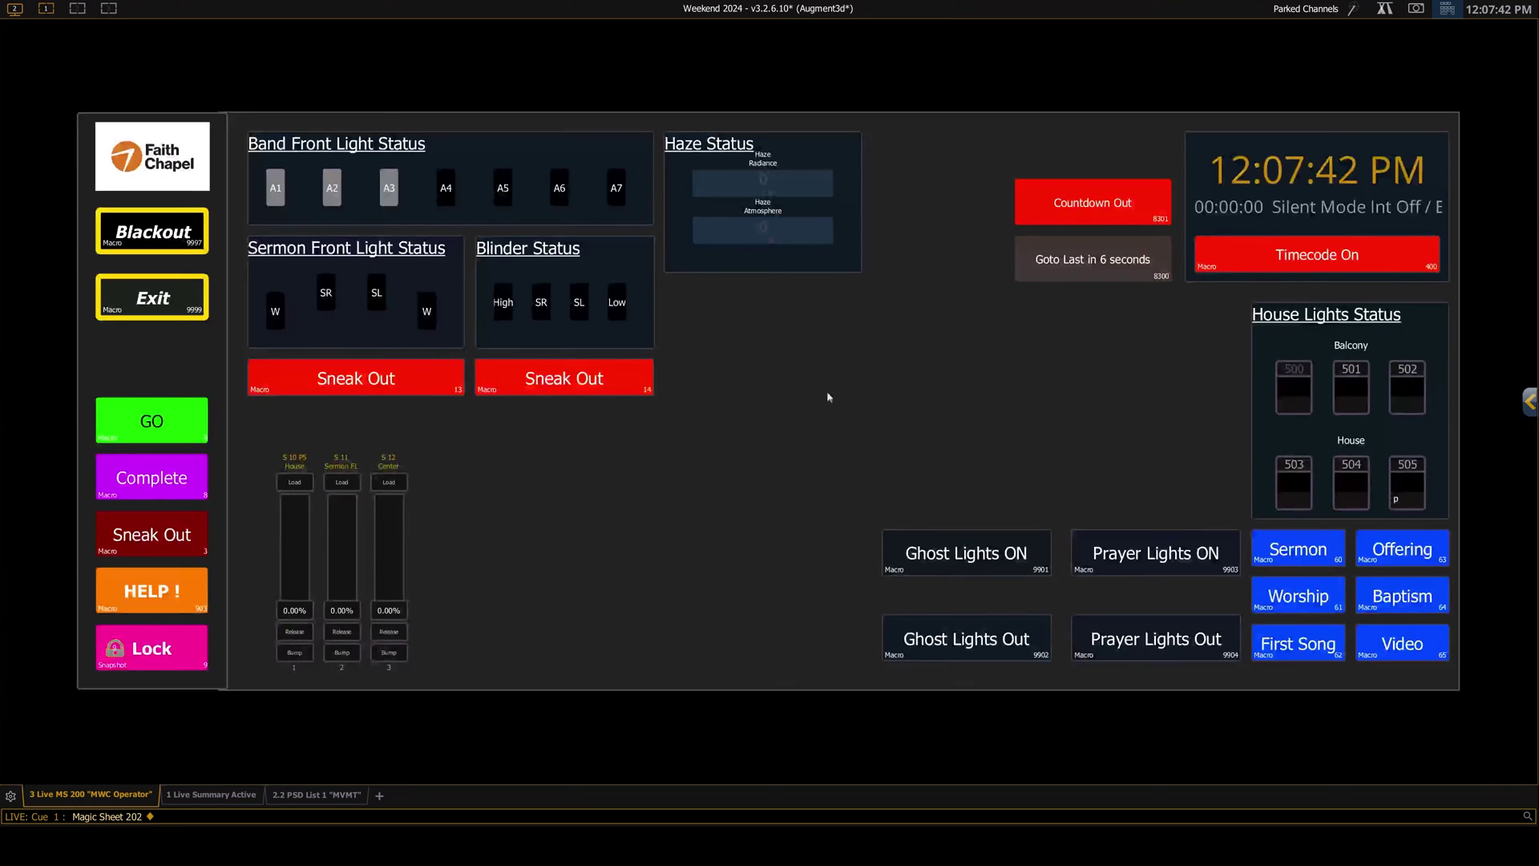
Inspect the macro targets of the timecode toggle and of the YES TURN IT ON button on its confirmation sheet
{"action": "left_click", "coordinate": [1530, 401]}
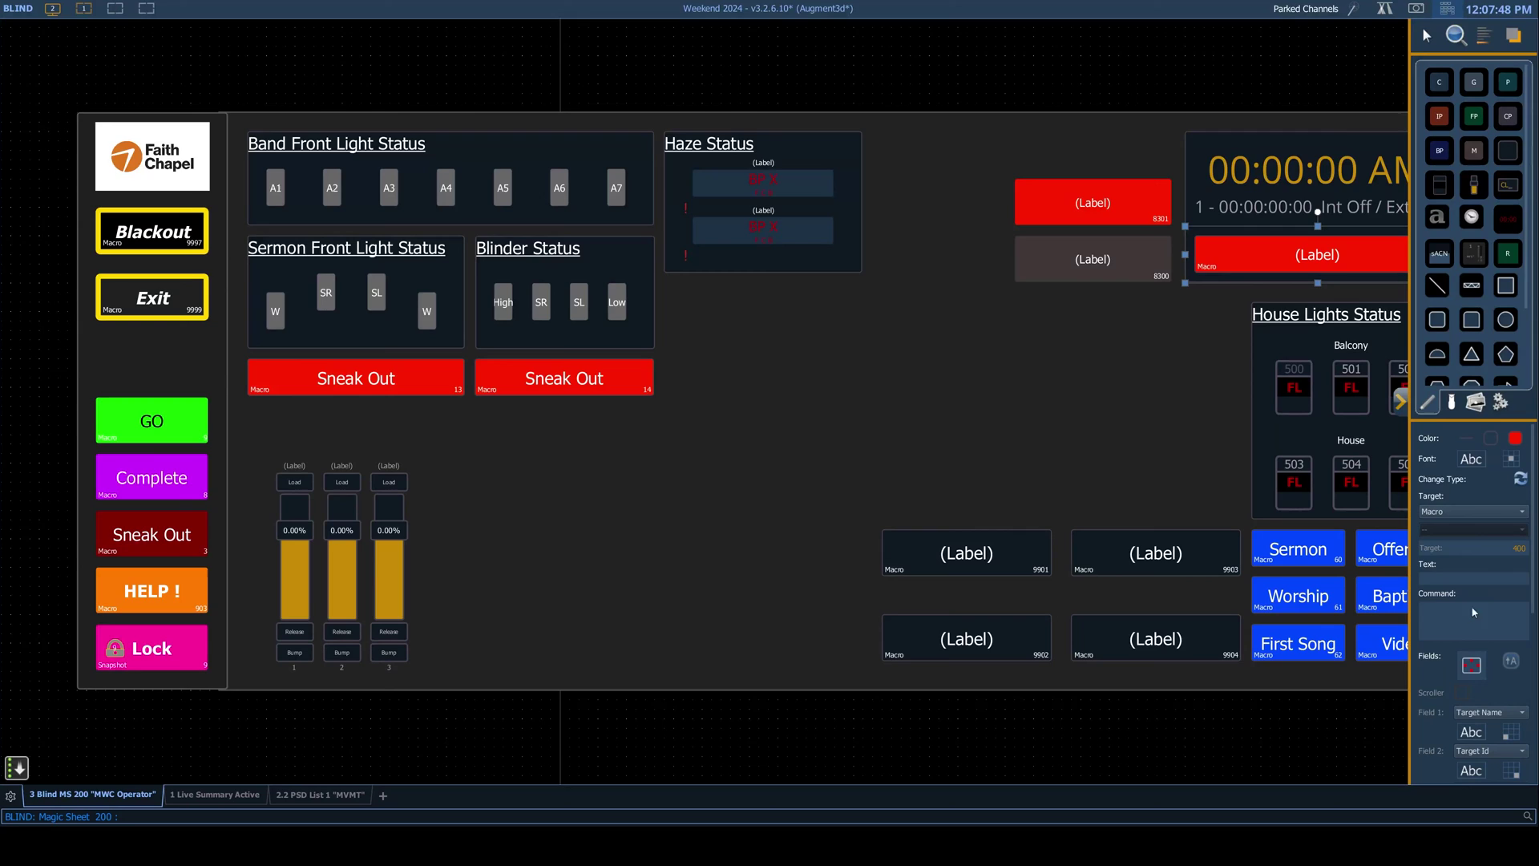
{"action": "left_click", "coordinate": [1400, 401]}
{"action": "left_click", "coordinate": [1382, 259]}
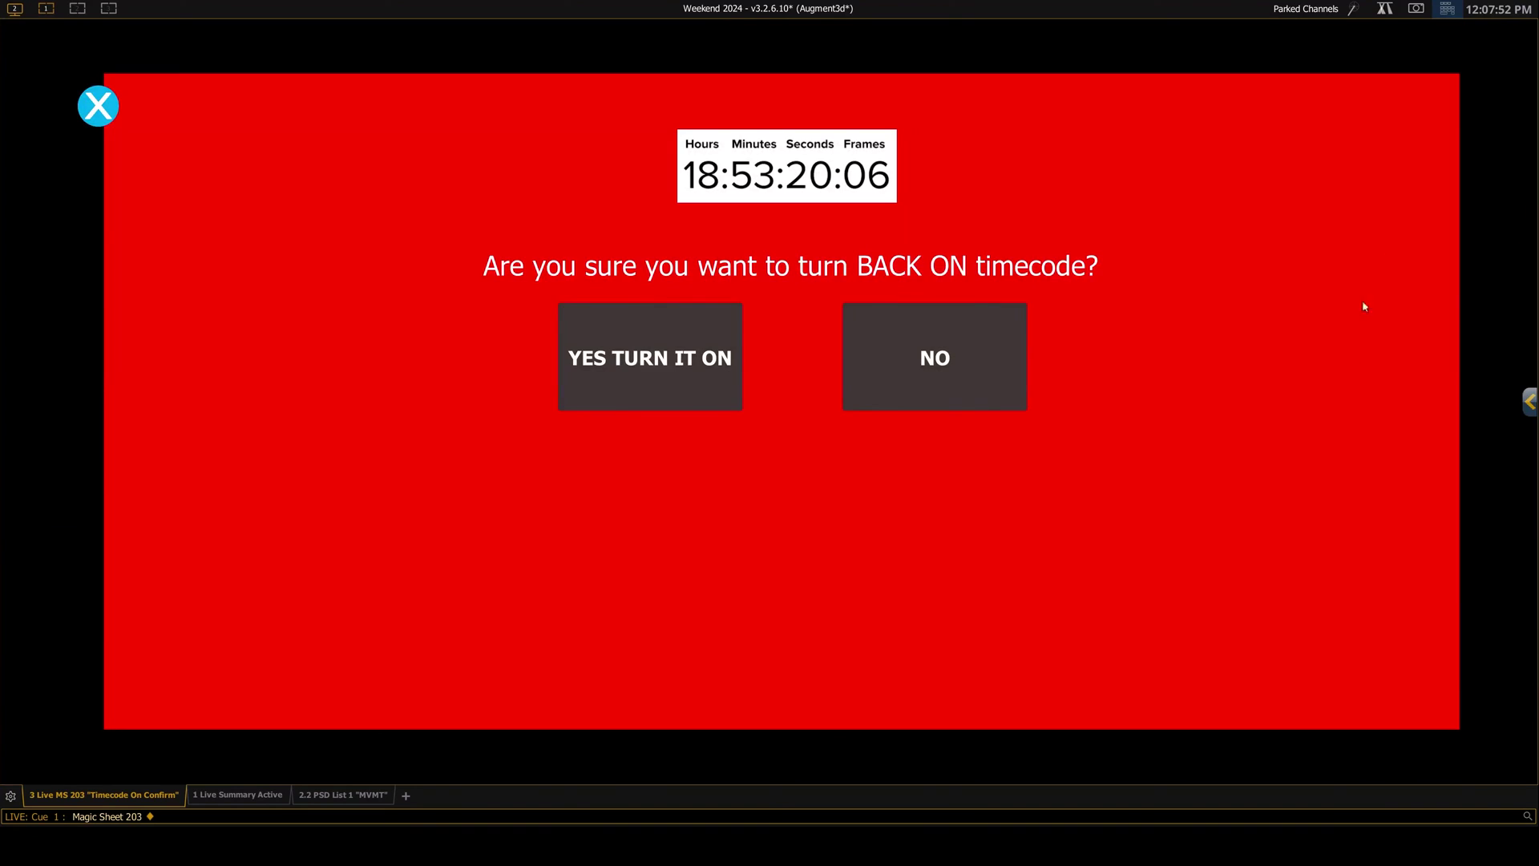
{"action": "left_click", "coordinate": [1531, 411]}
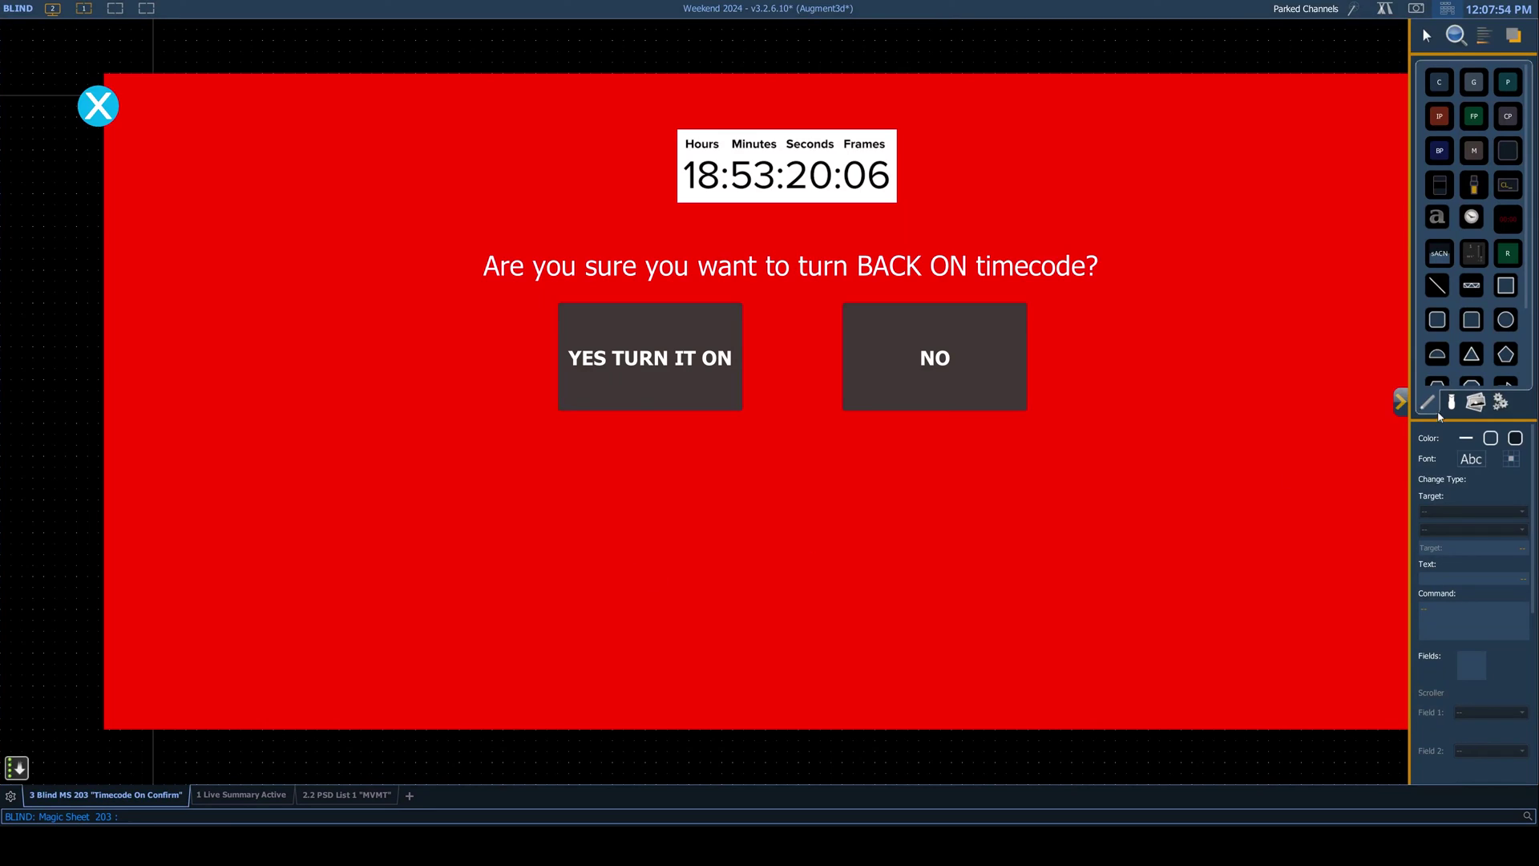
{"action": "left_click", "coordinate": [649, 372]}
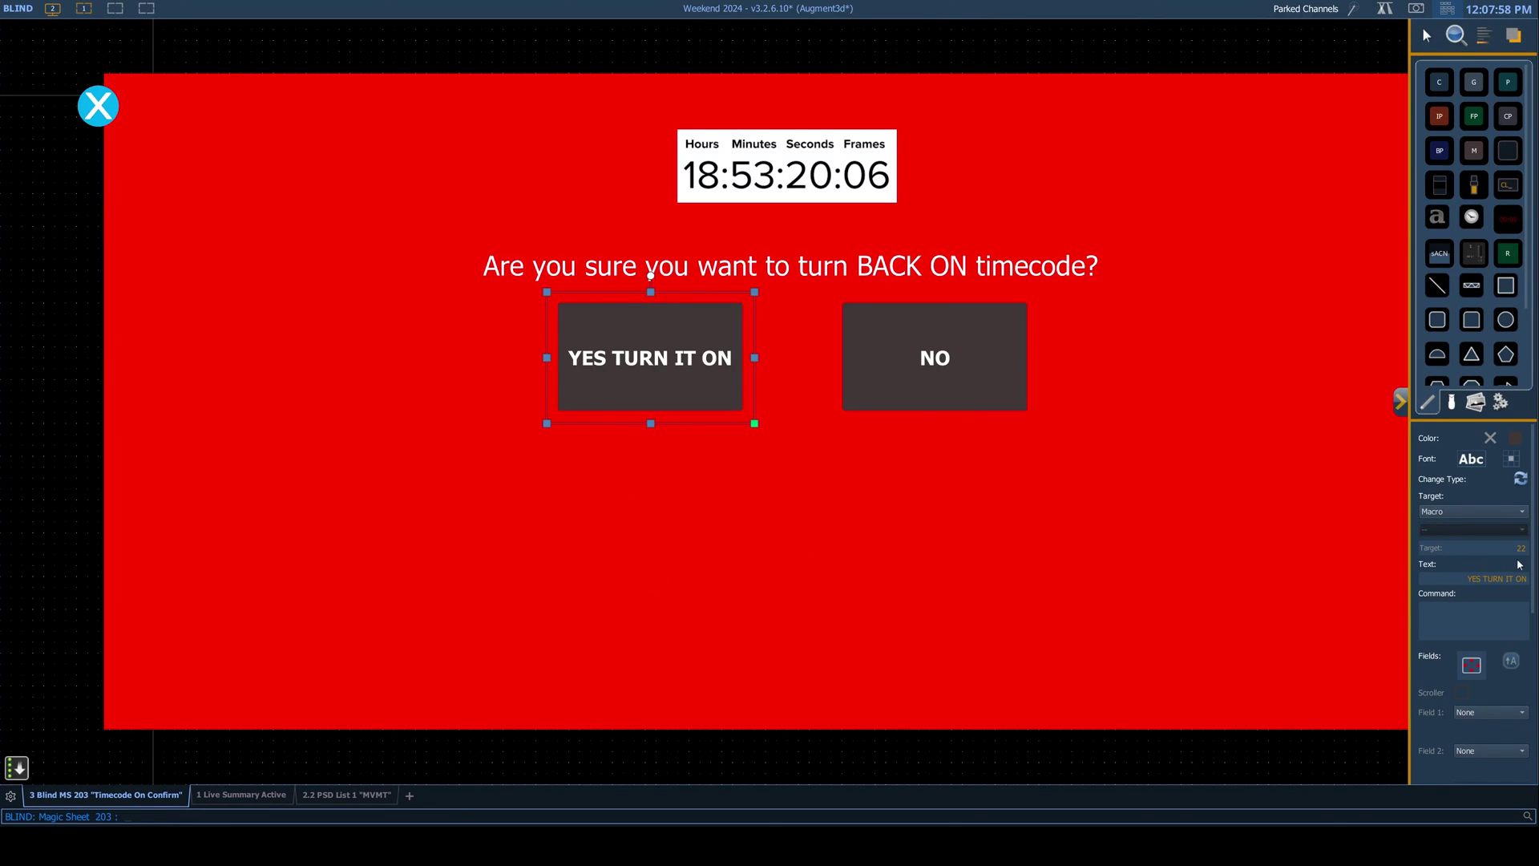
{"action": "left_click", "coordinate": [1400, 412]}
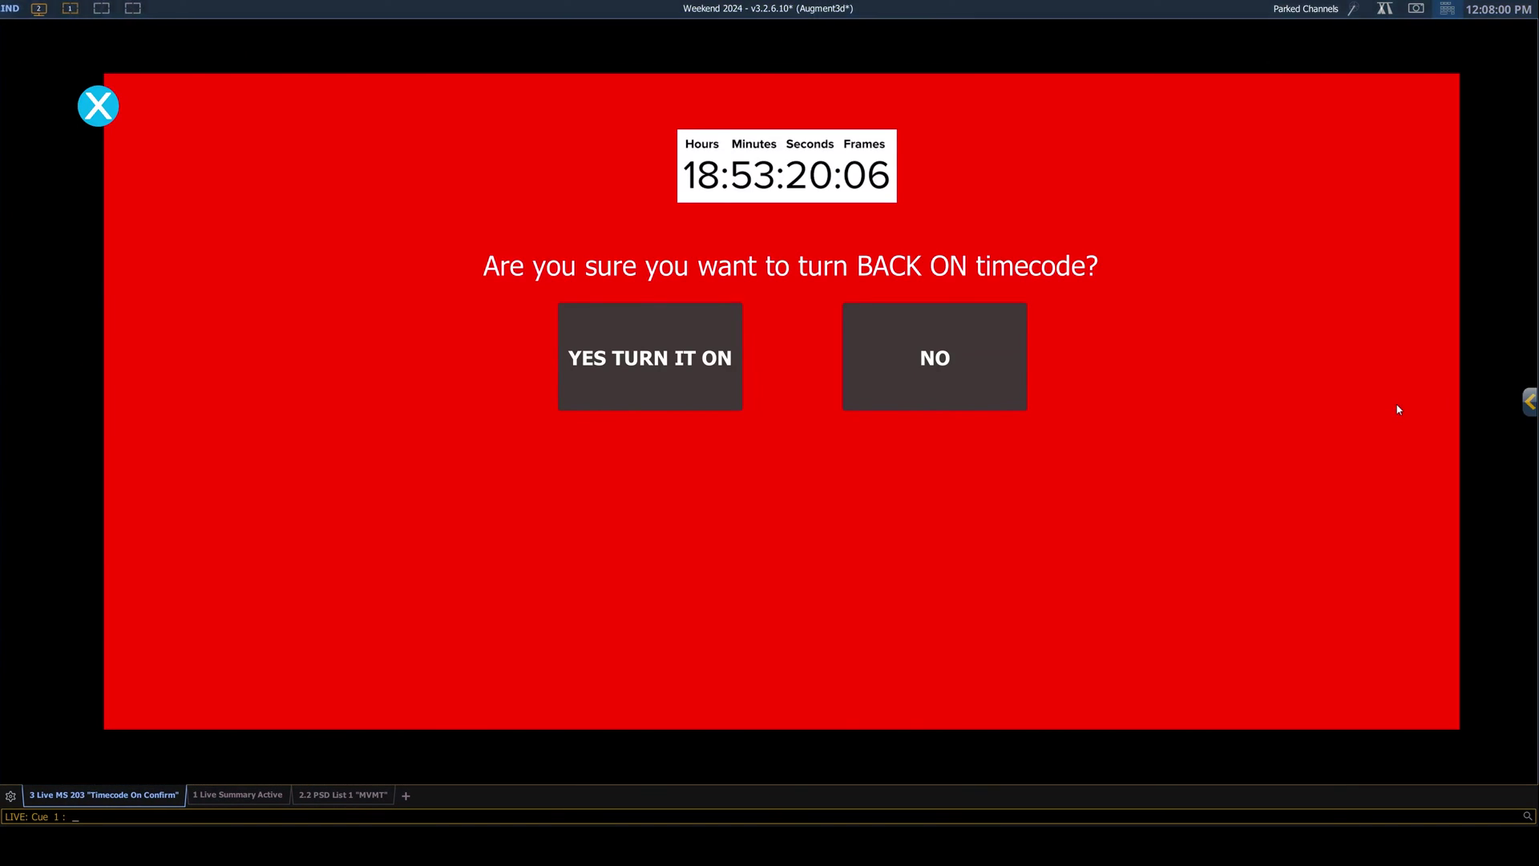
Turn timecode back on, inspect the macro target of the YES TURN IT OFF button, and leave that confirmation sheet without turning timecode off
{"action": "left_click", "coordinate": [663, 361]}
{"action": "left_click", "coordinate": [1363, 264]}
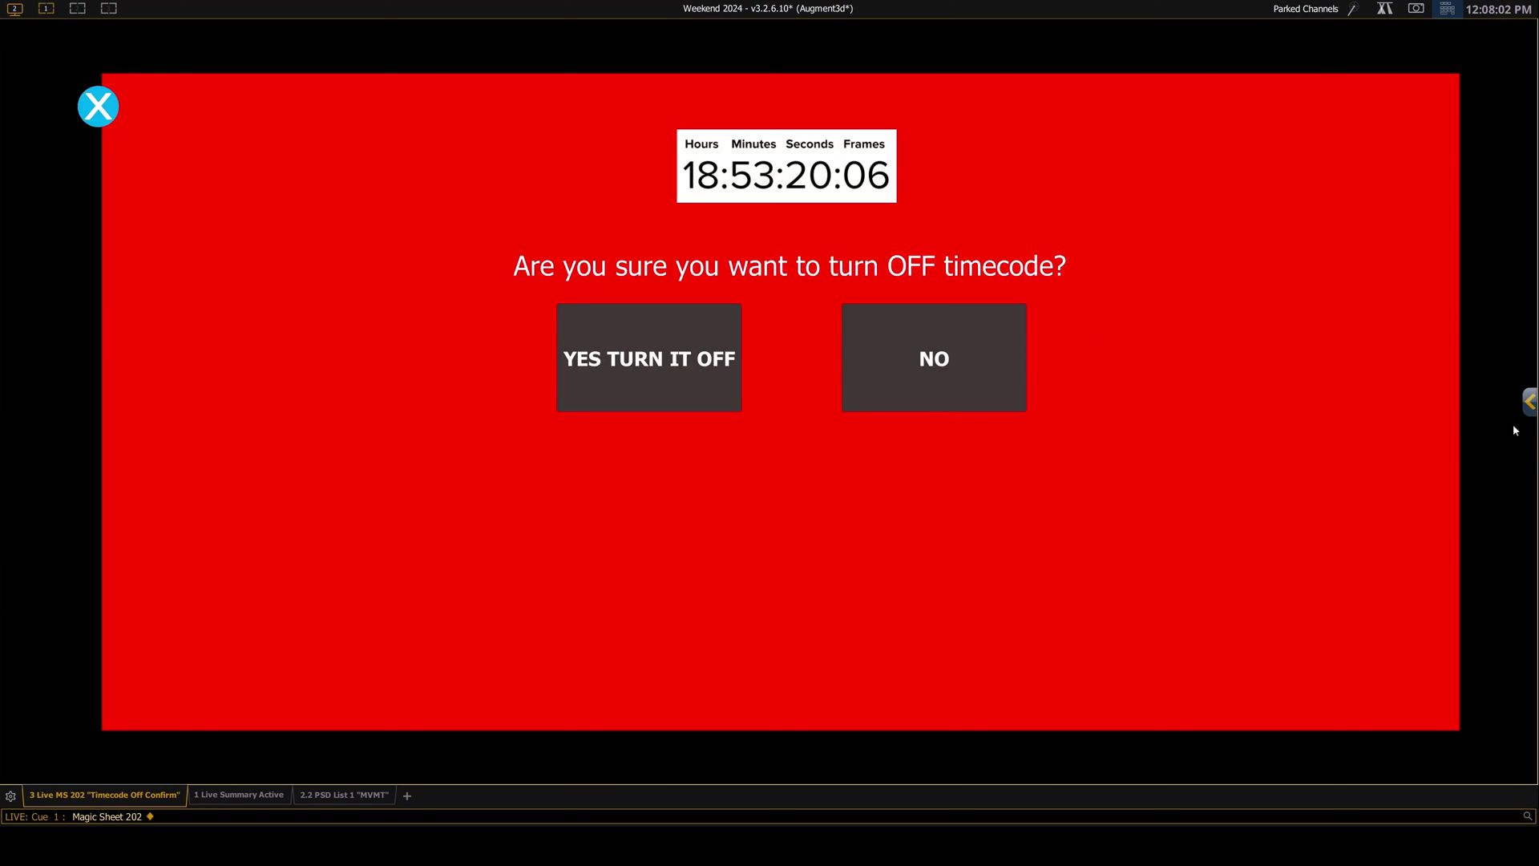
{"action": "left_click", "coordinate": [1527, 402]}
{"action": "left_click", "coordinate": [676, 360]}
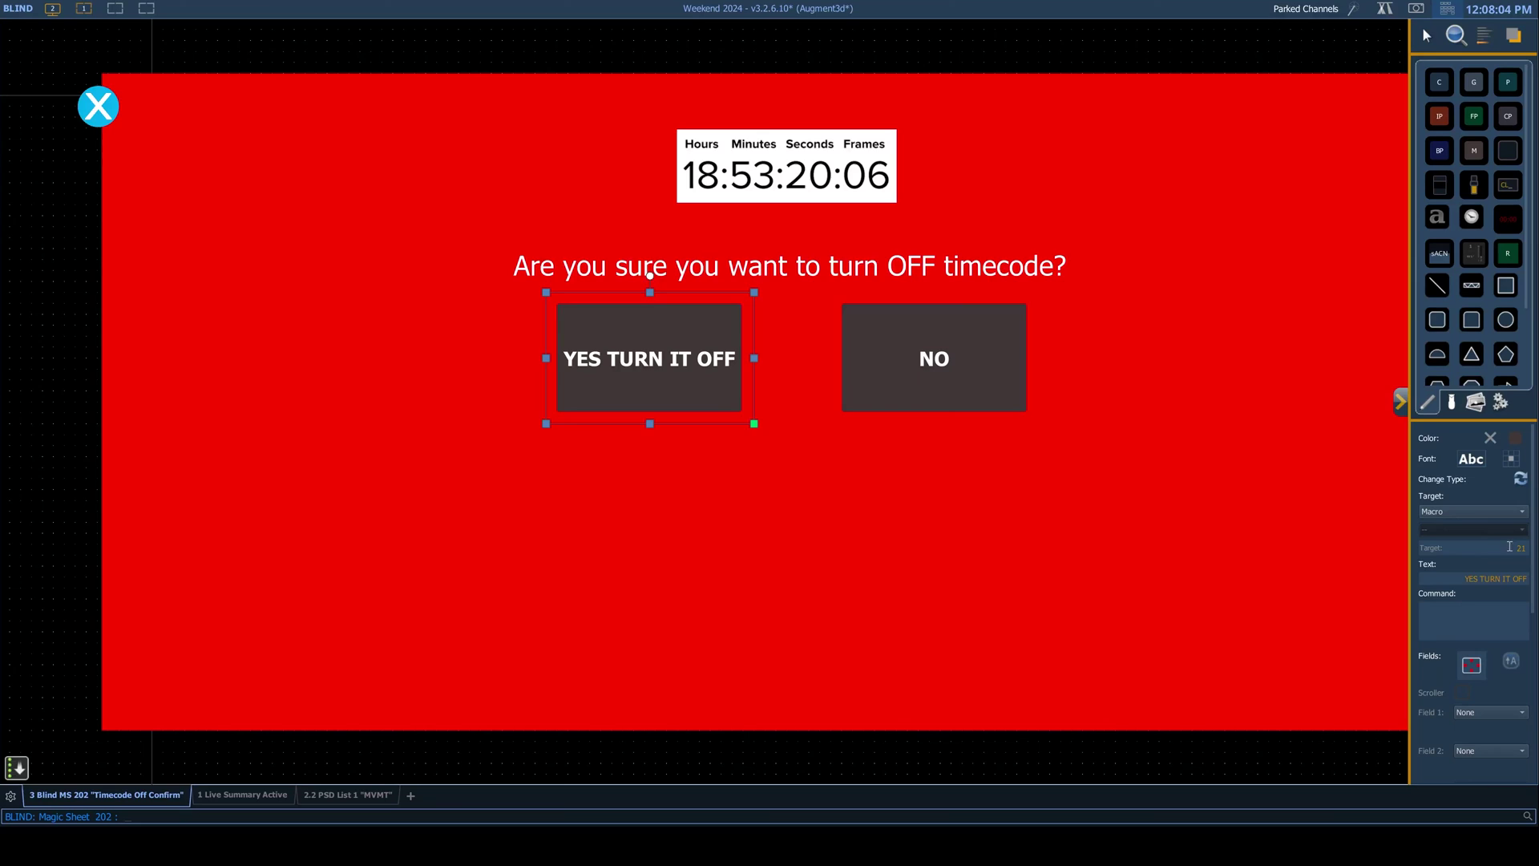
{"action": "left_click", "coordinate": [1401, 403]}
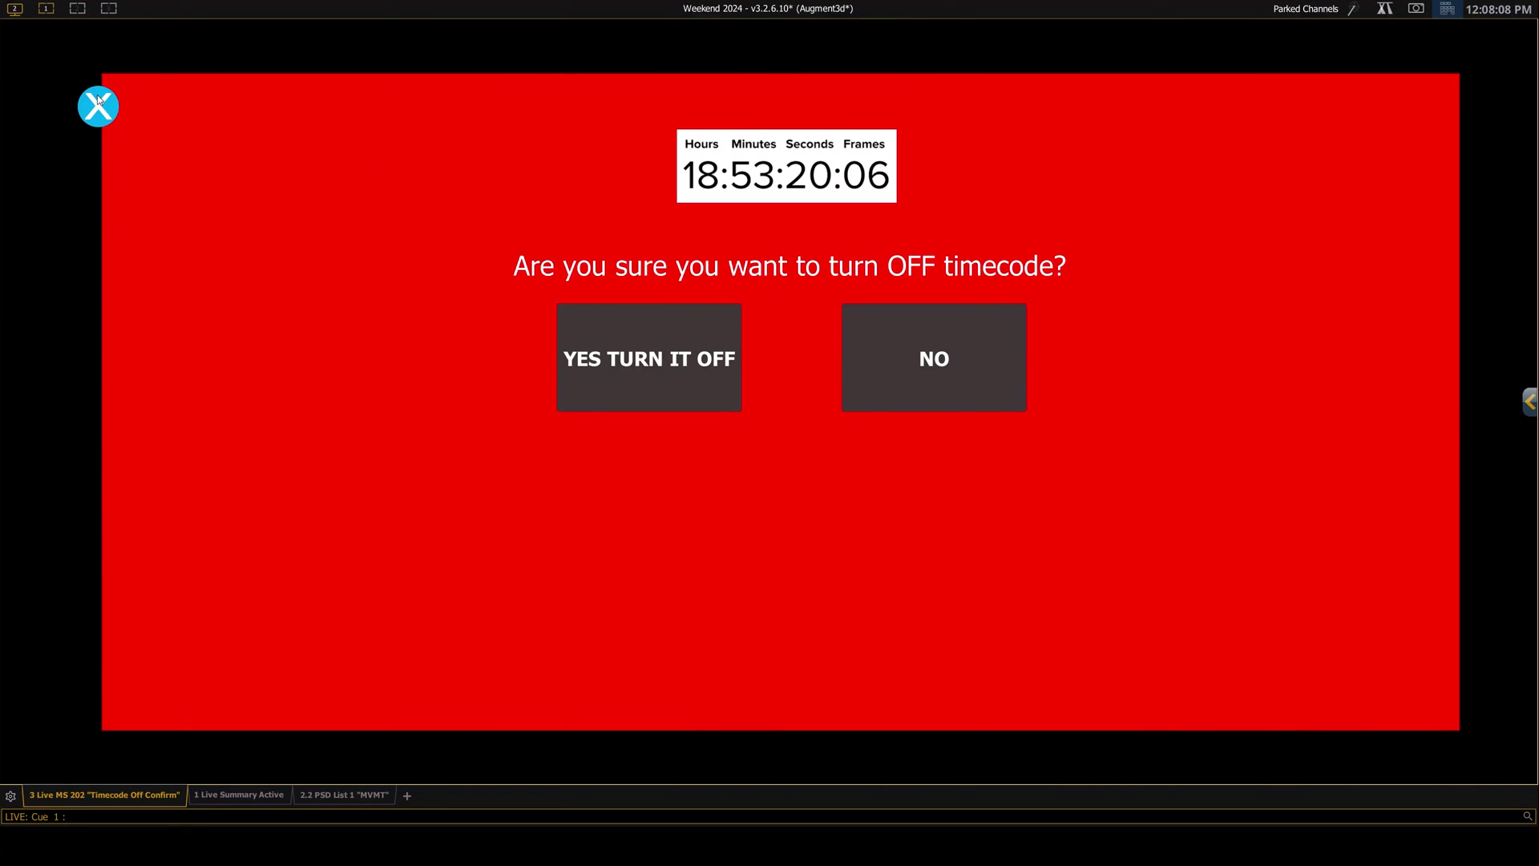
{"action": "left_click", "coordinate": [1008, 397]}
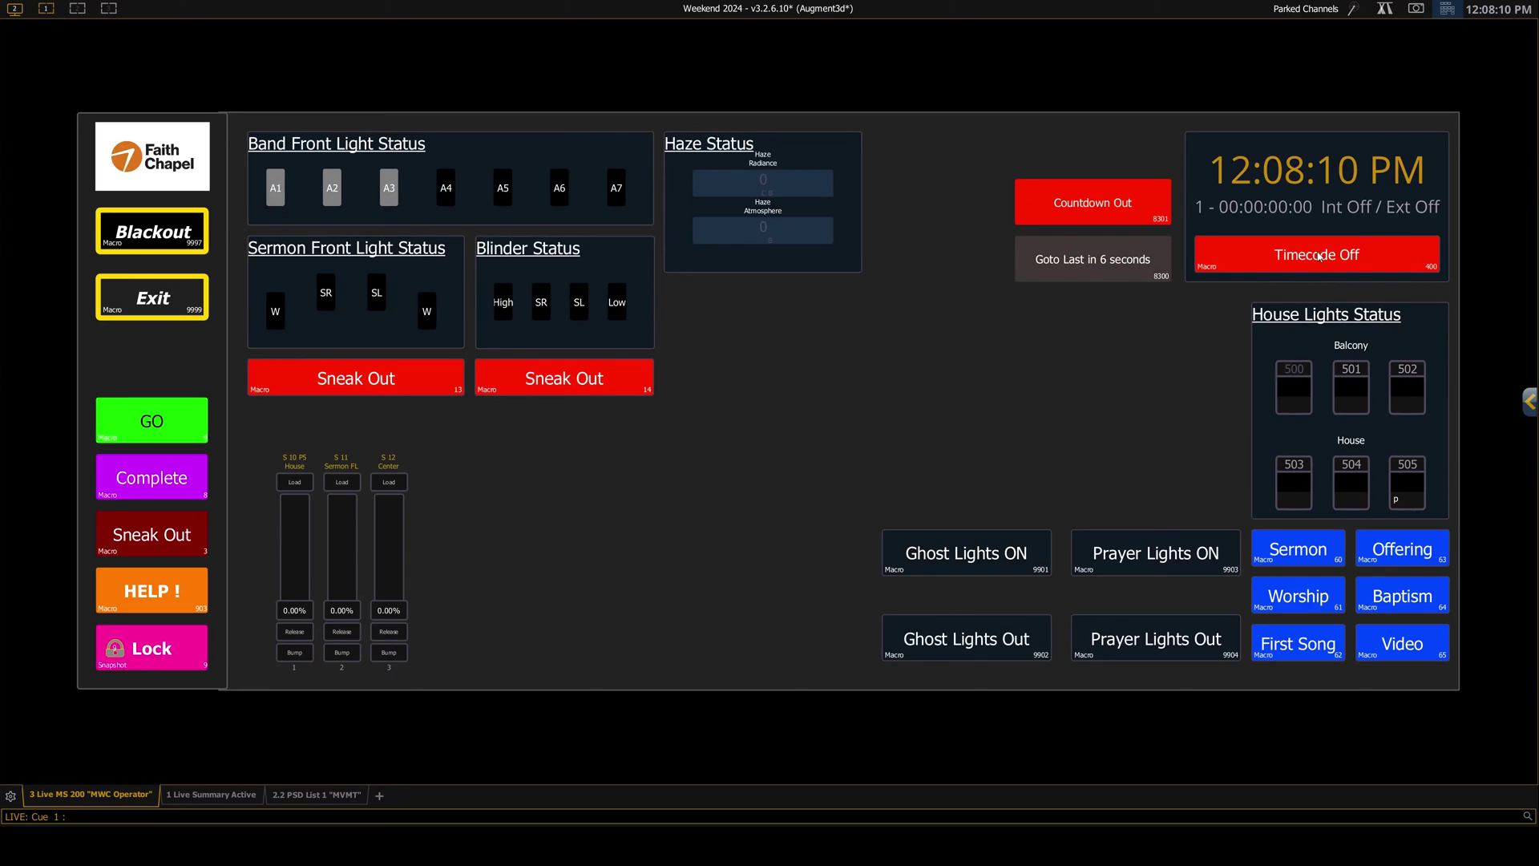